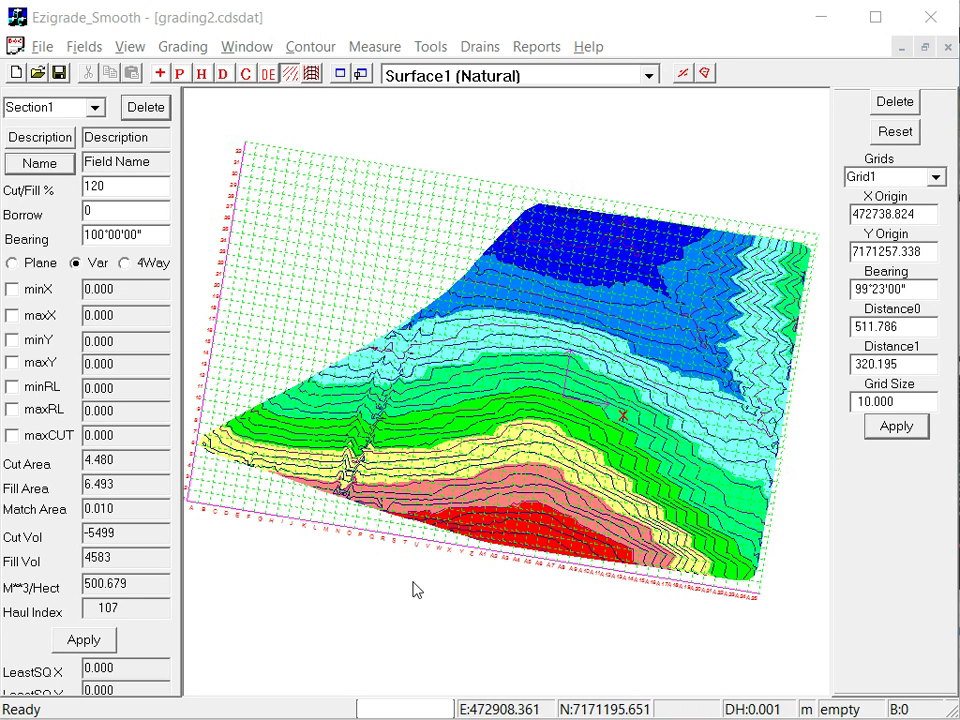
Step: Insert a closed field edge around the larger western area, cutting diagonally across the northeast part of the surface
click(85, 50)
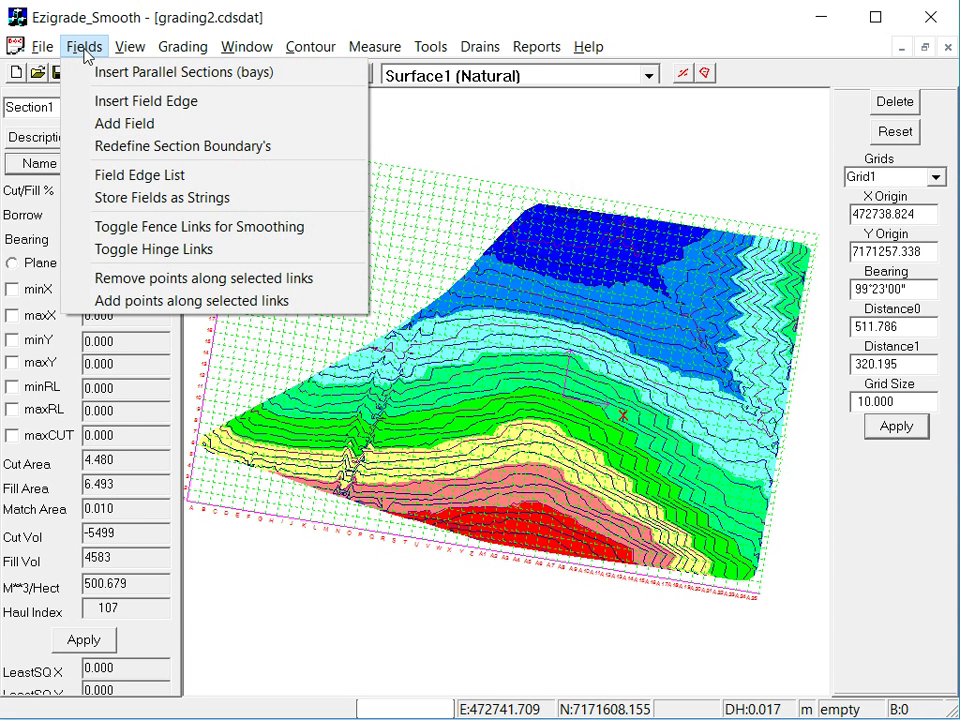
click(113, 108)
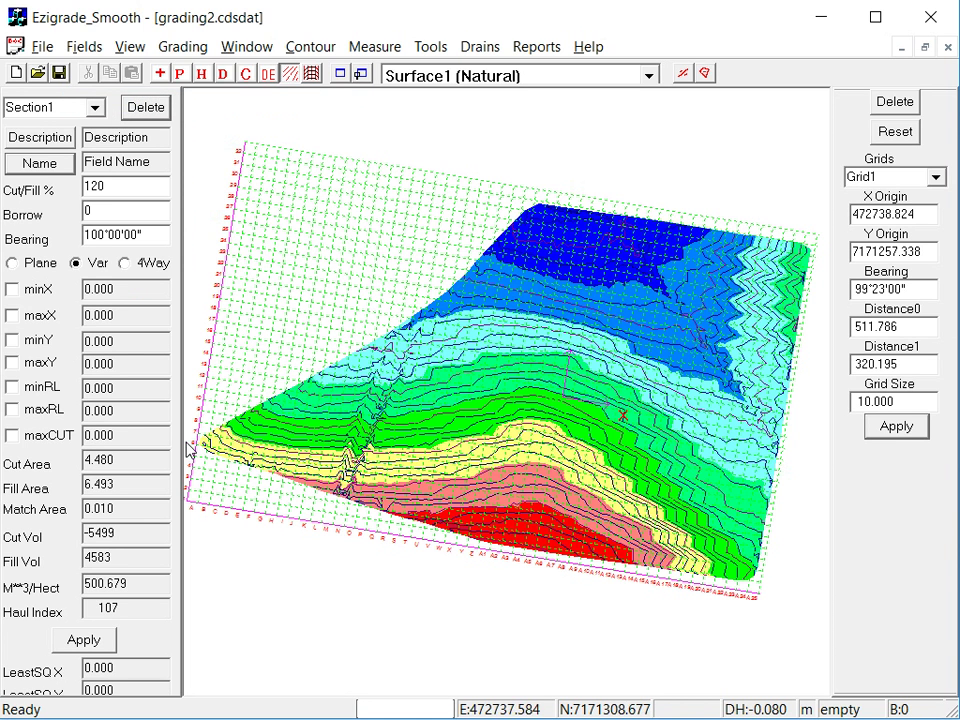
drag(193, 438, 420, 297)
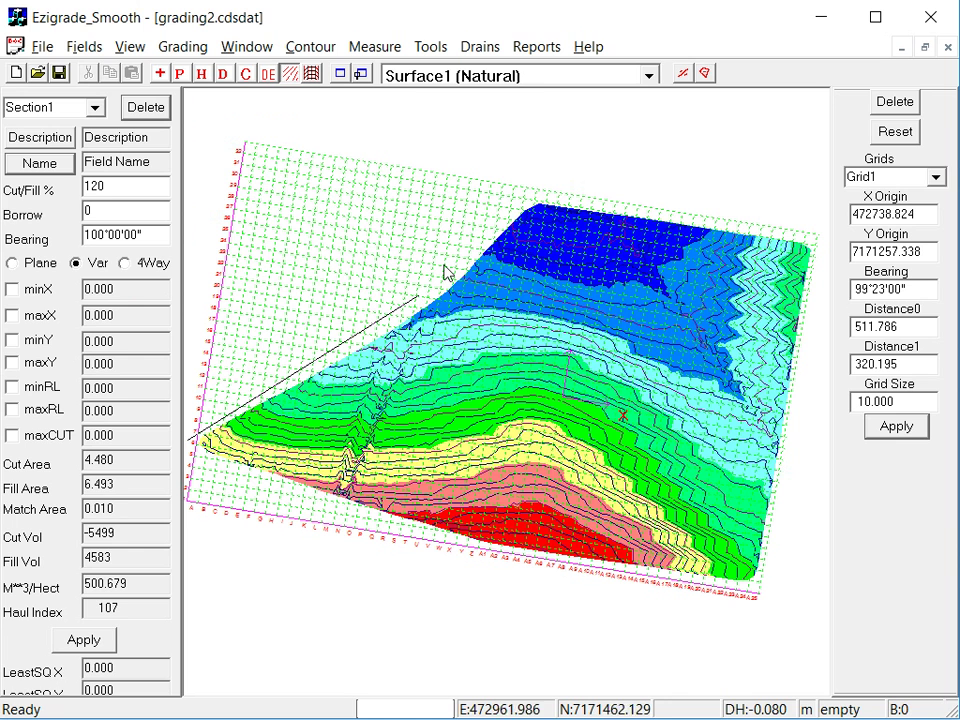
click(535, 192)
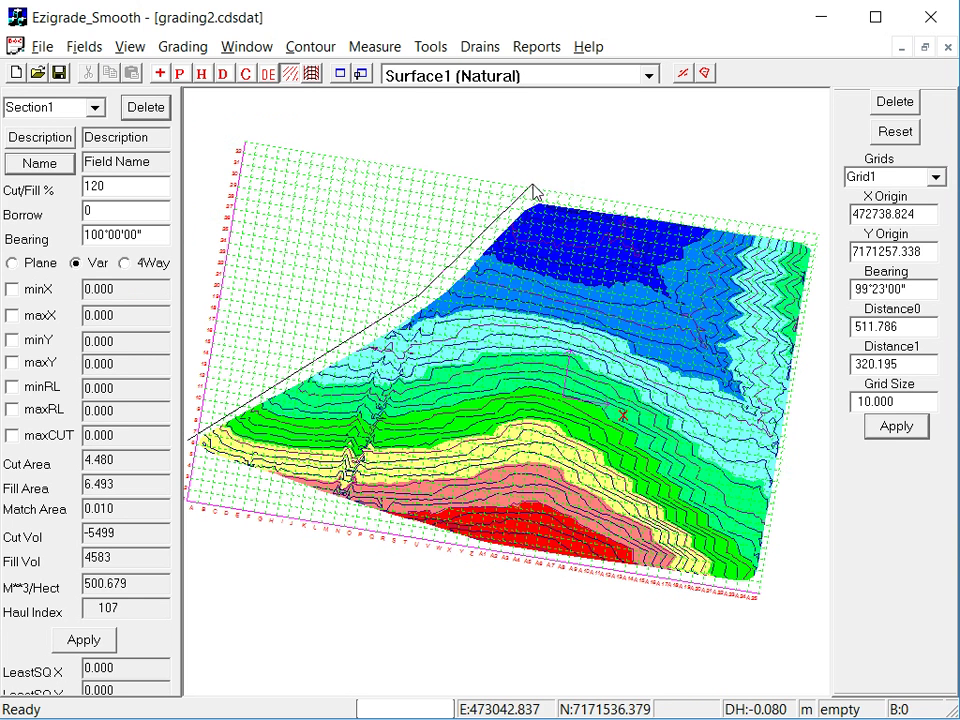
drag(535, 192, 623, 210)
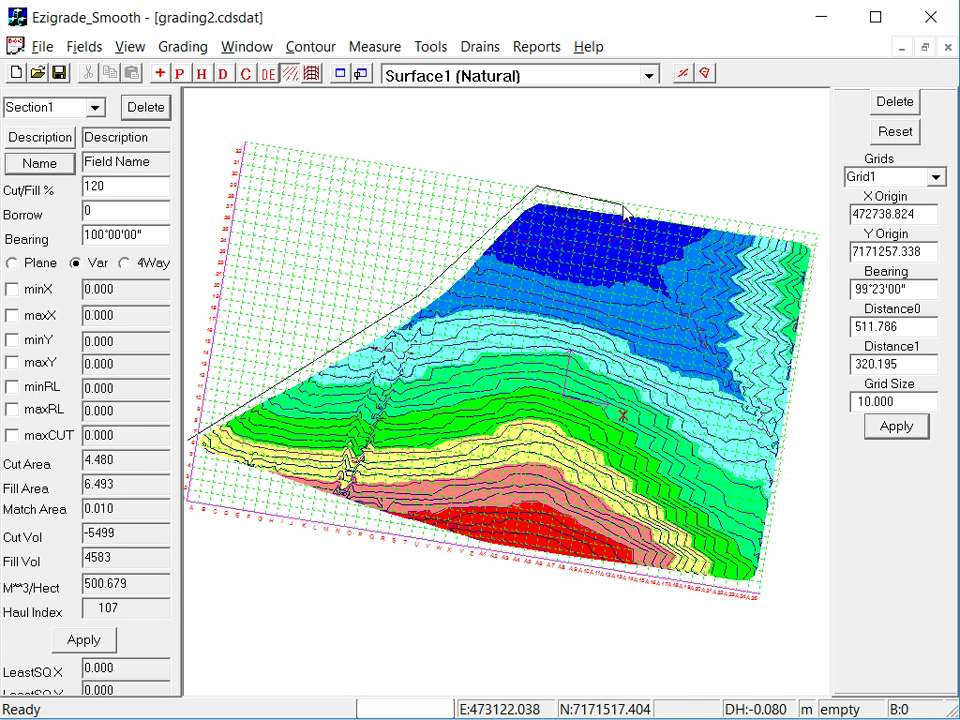
click(623, 206)
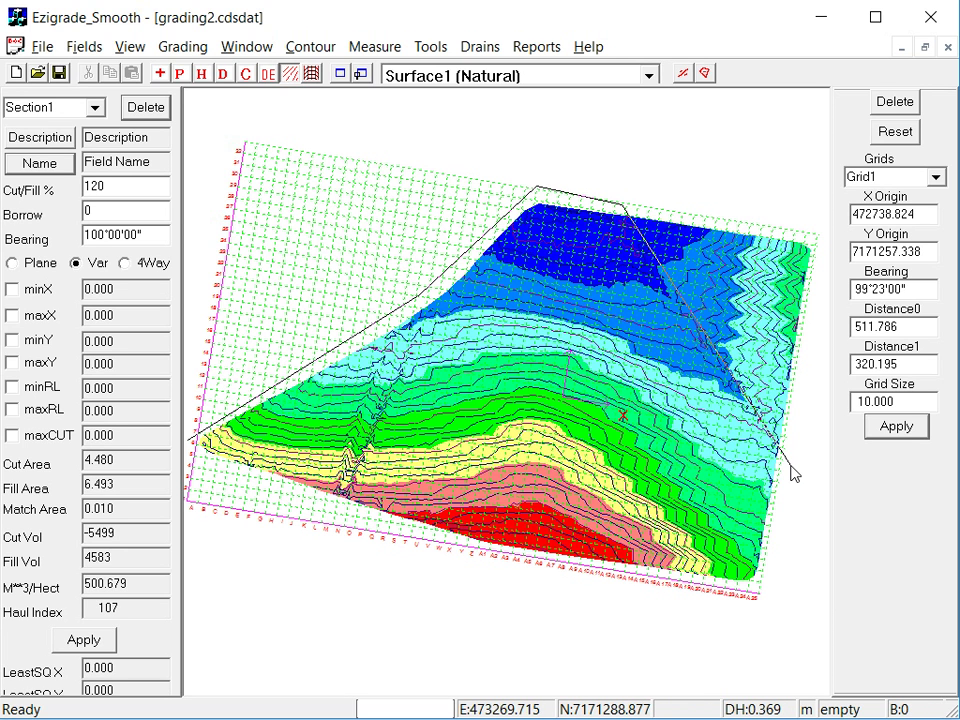
click(782, 505)
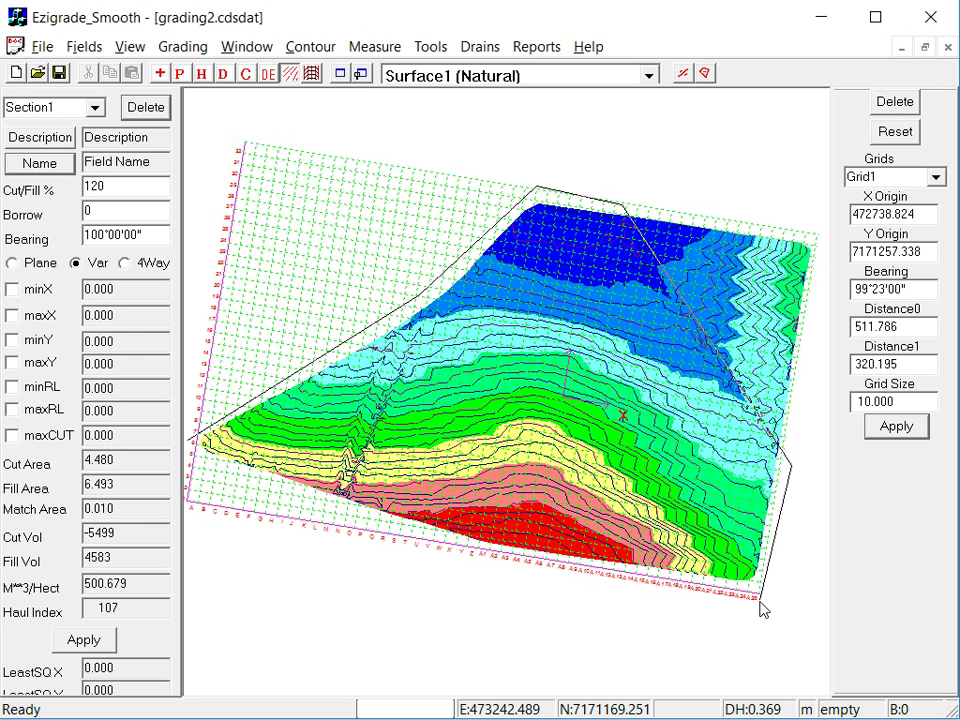
click(762, 605)
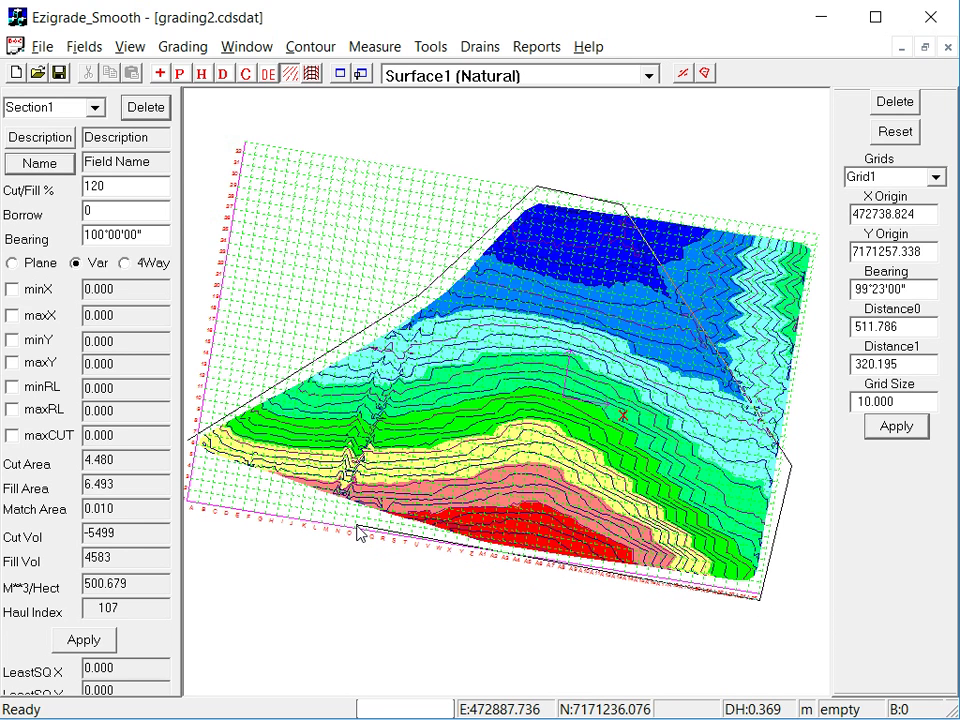
click(356, 525)
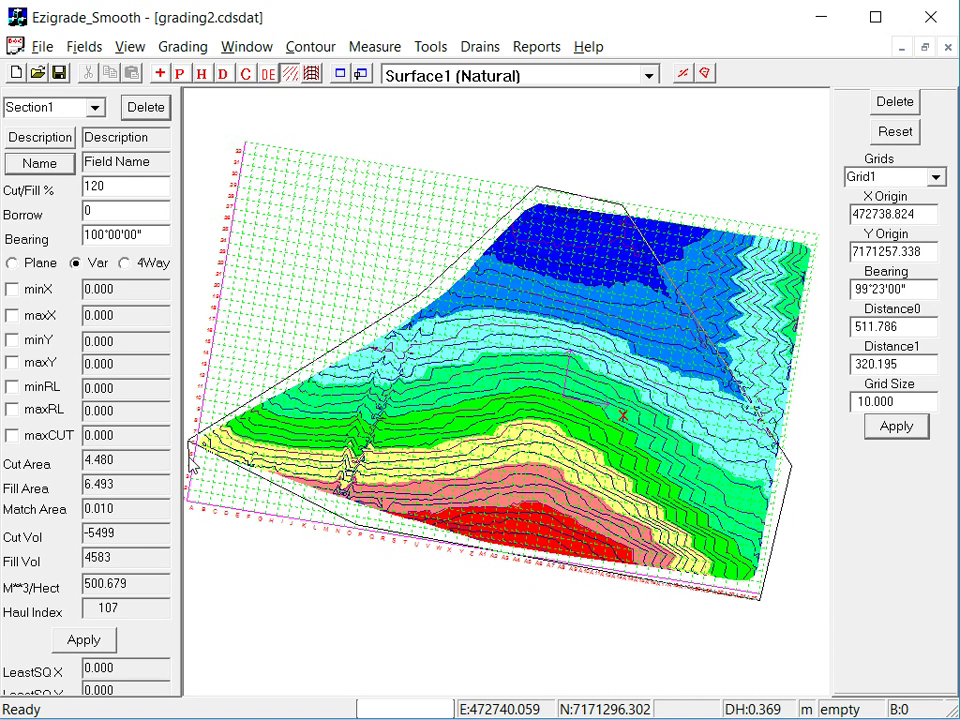
click(190, 458)
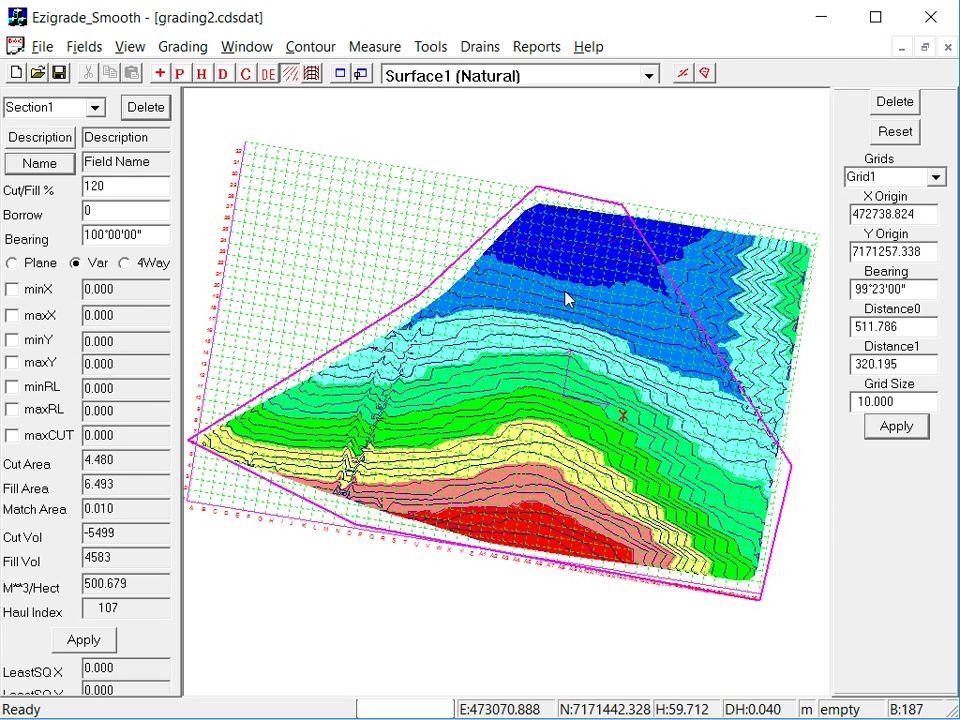
Step: Insert a second field edge from the diagonal's upper end around the northeast corner to the diagonal's lower end
click(86, 48)
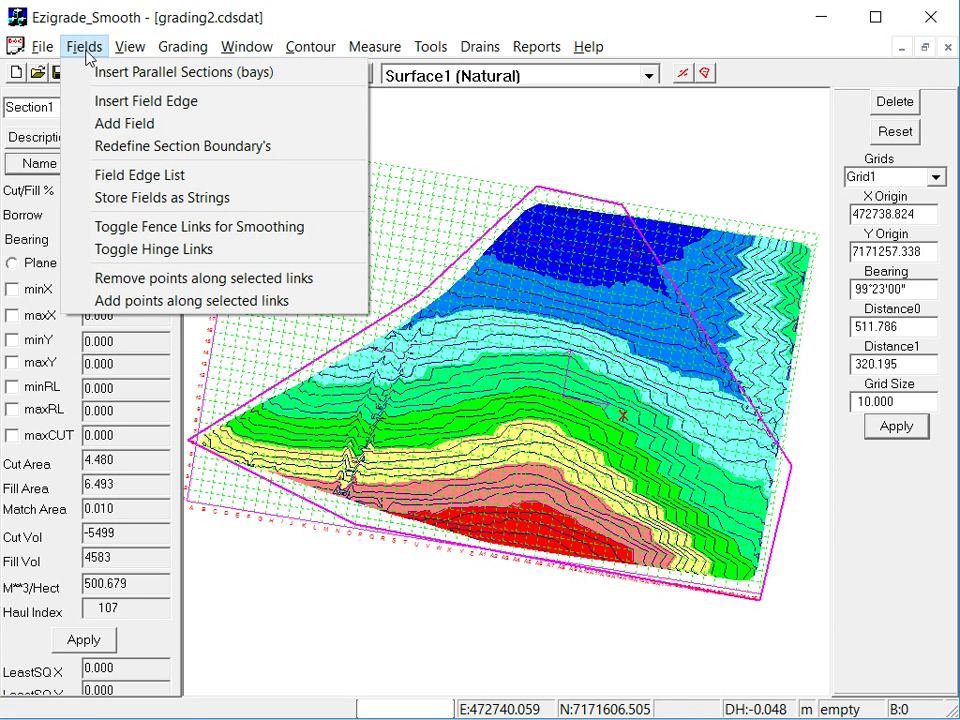
click(113, 110)
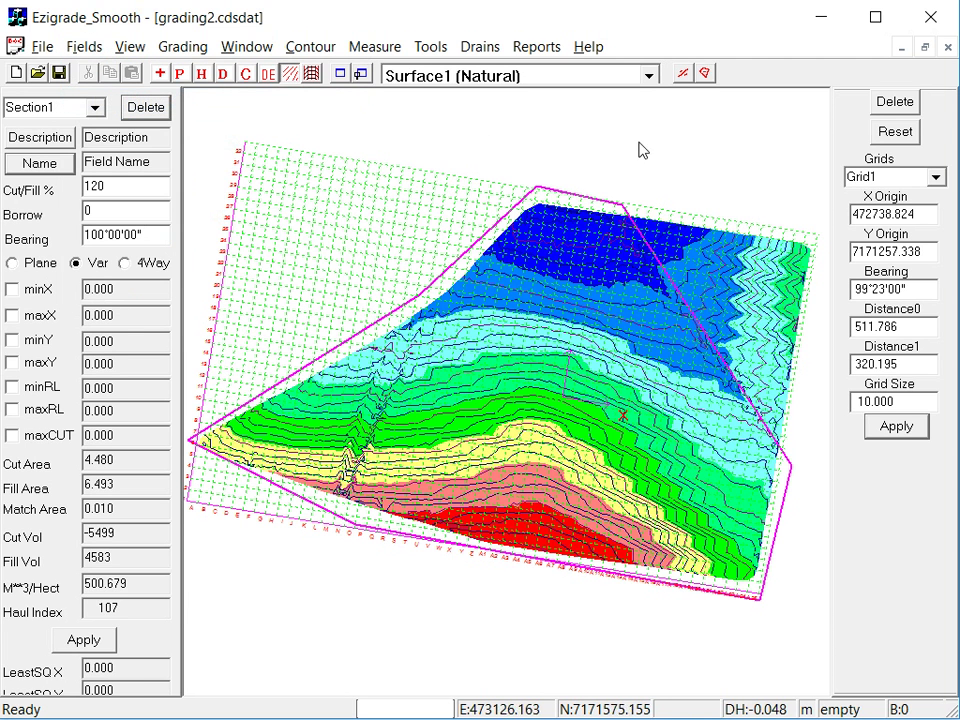
click(622, 207)
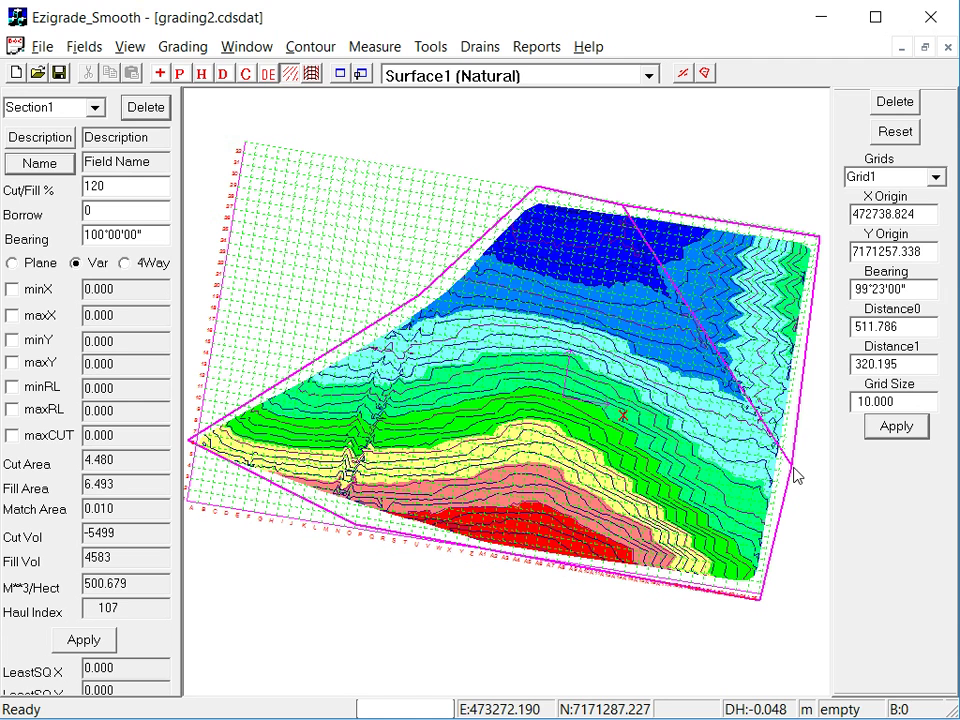
click(793, 468)
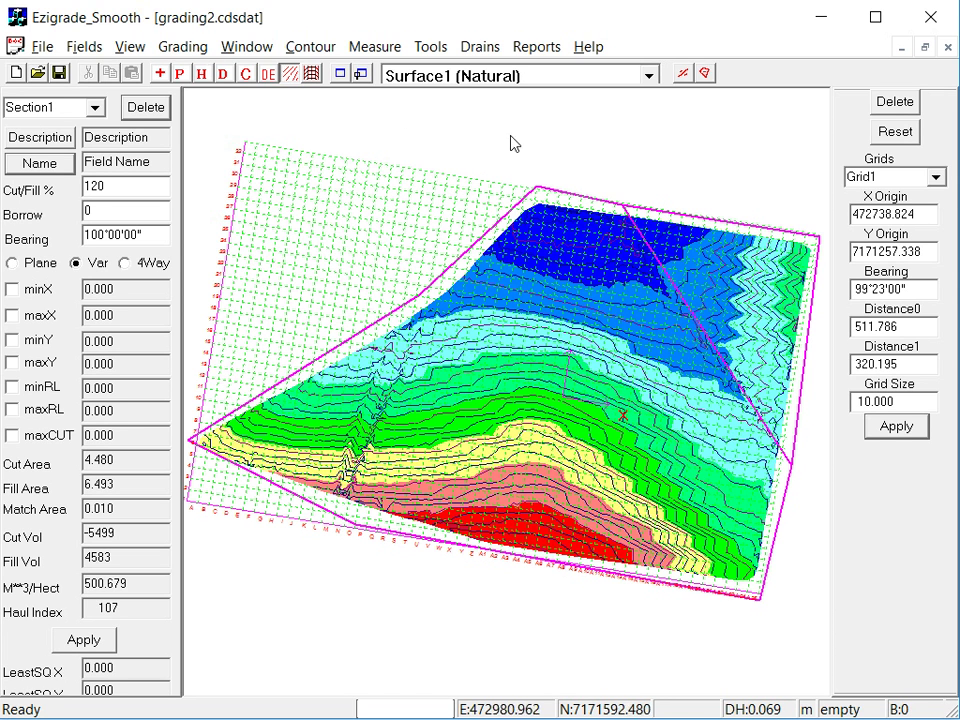
Step: Add a field from the edge links enclosing the larger area, including the shared diagonal, and acknowledge the default field's removal
click(579, 196)
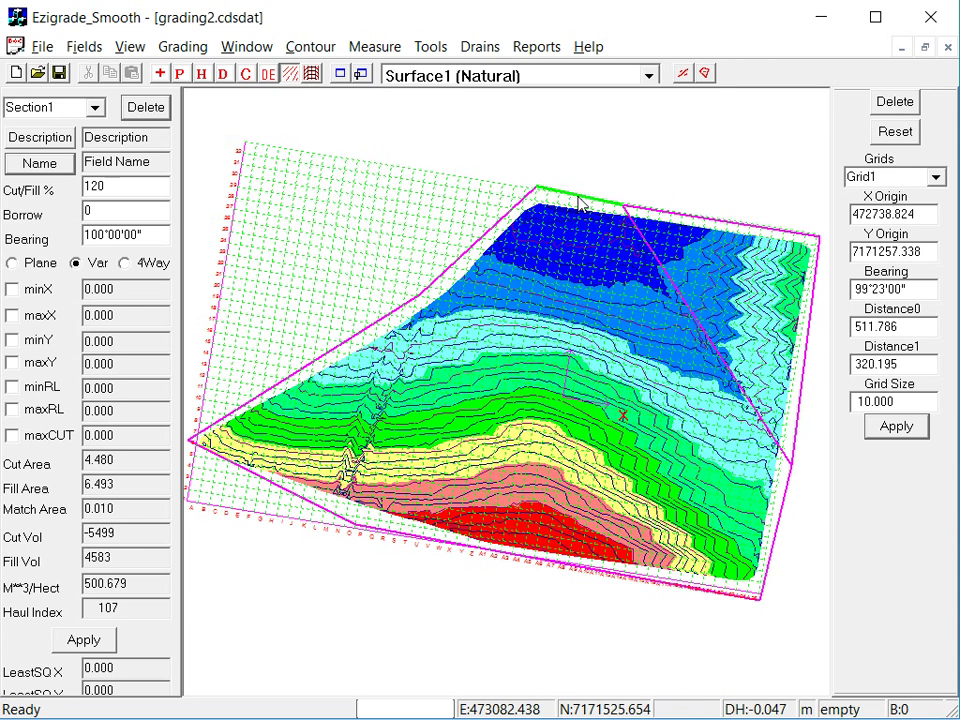
click(667, 282)
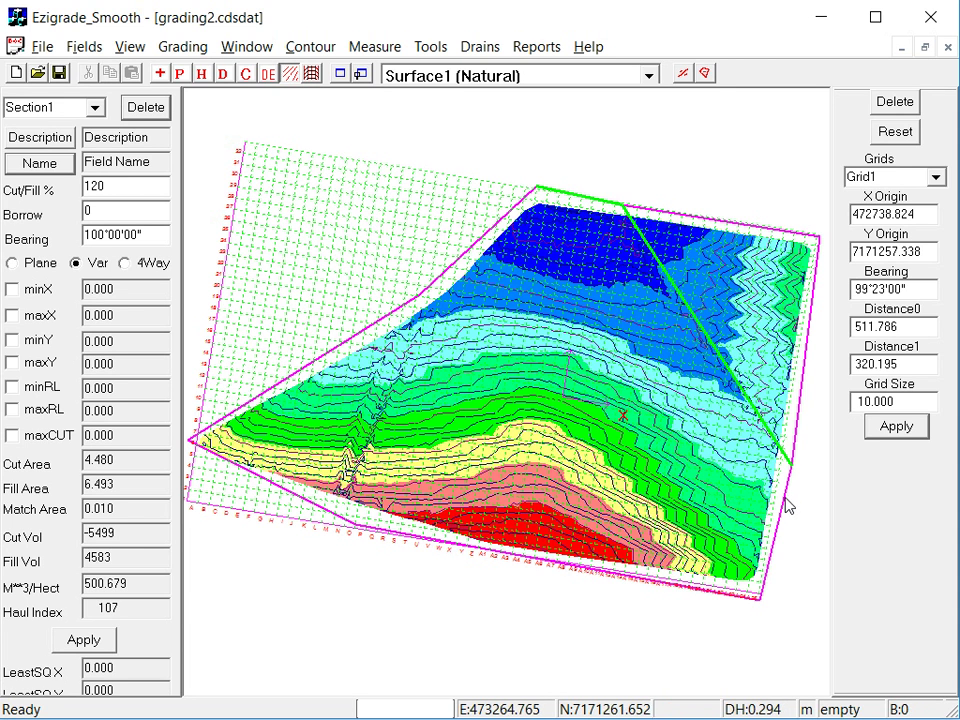
click(786, 506)
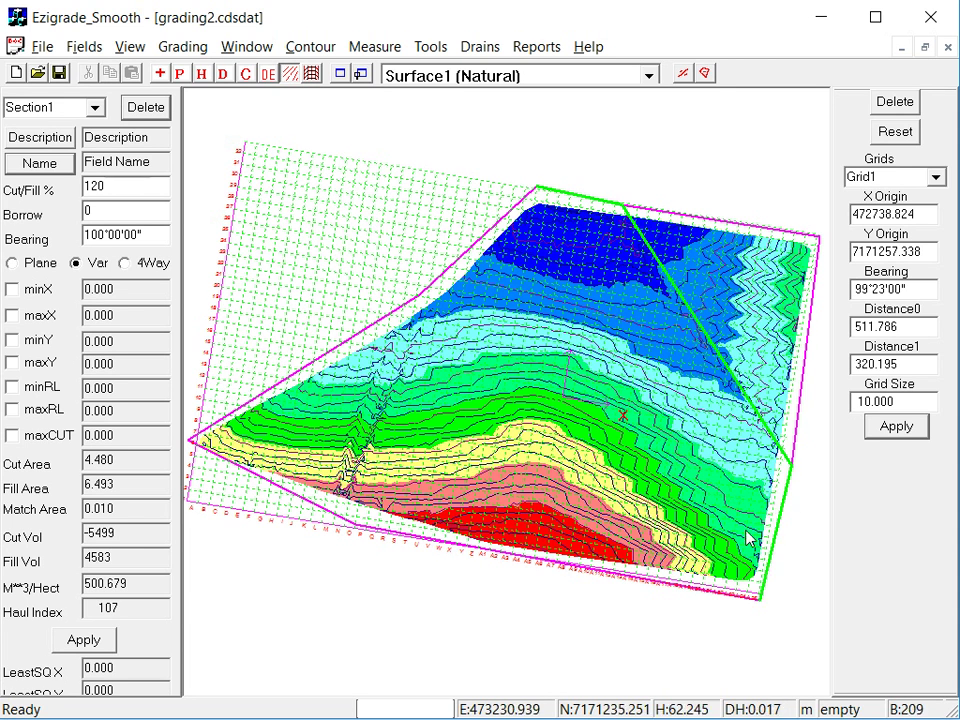
click(650, 585)
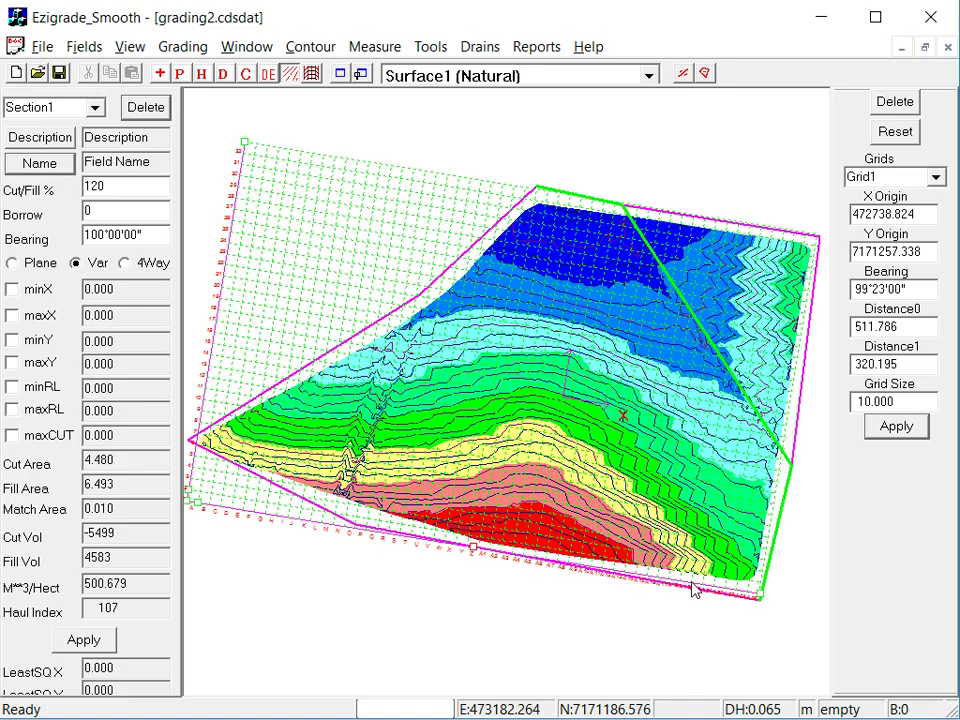
scroll(700, 595, up, 4)
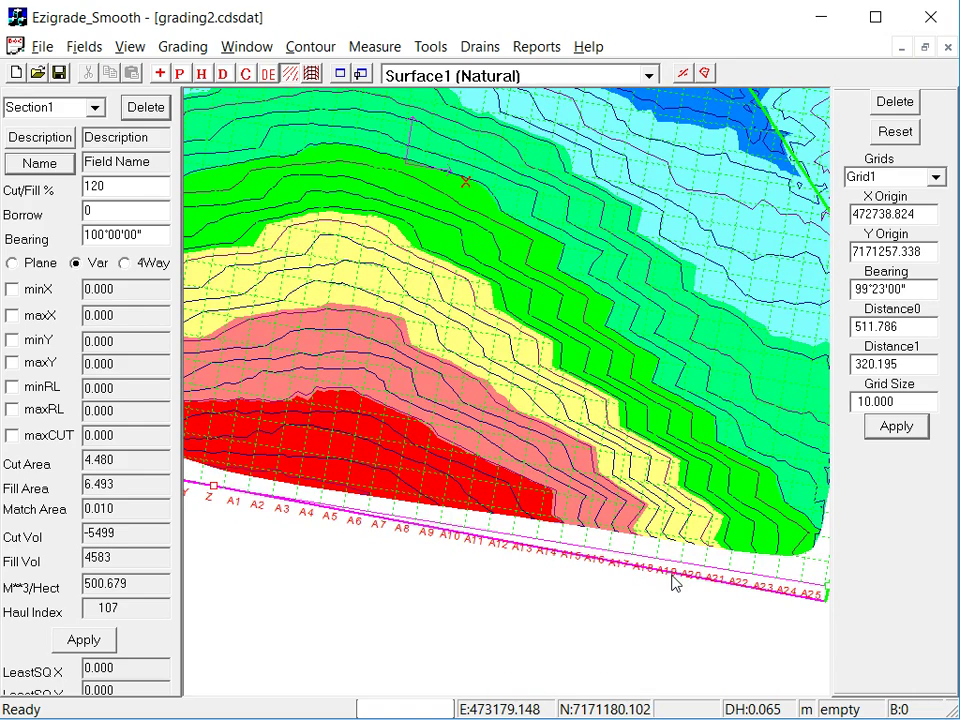
scroll(583, 628, down, 2)
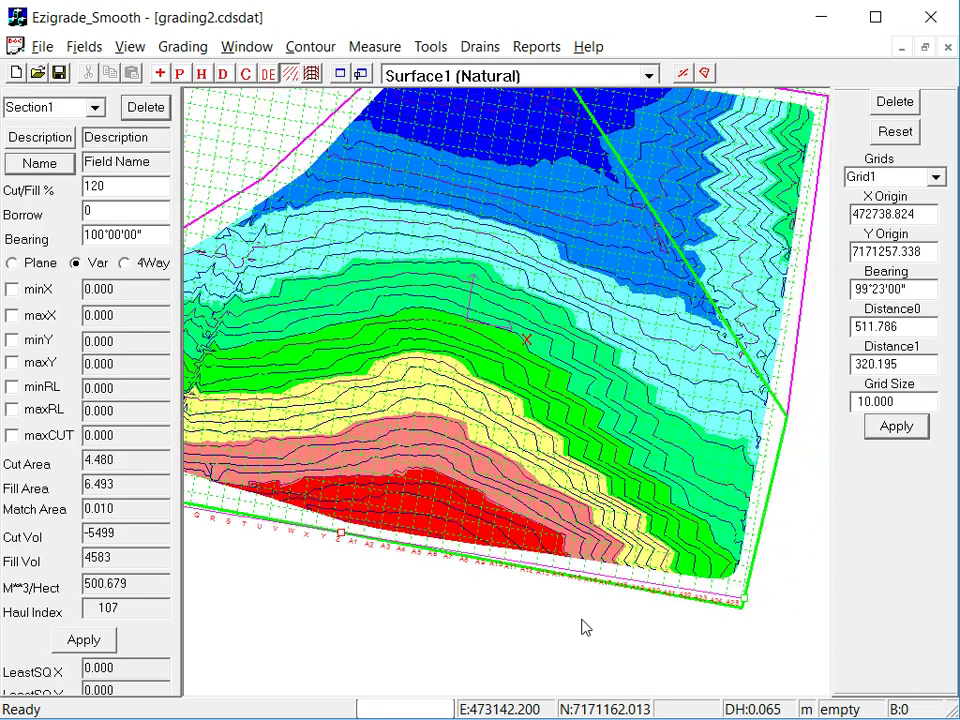
drag(583, 628, 432, 524)
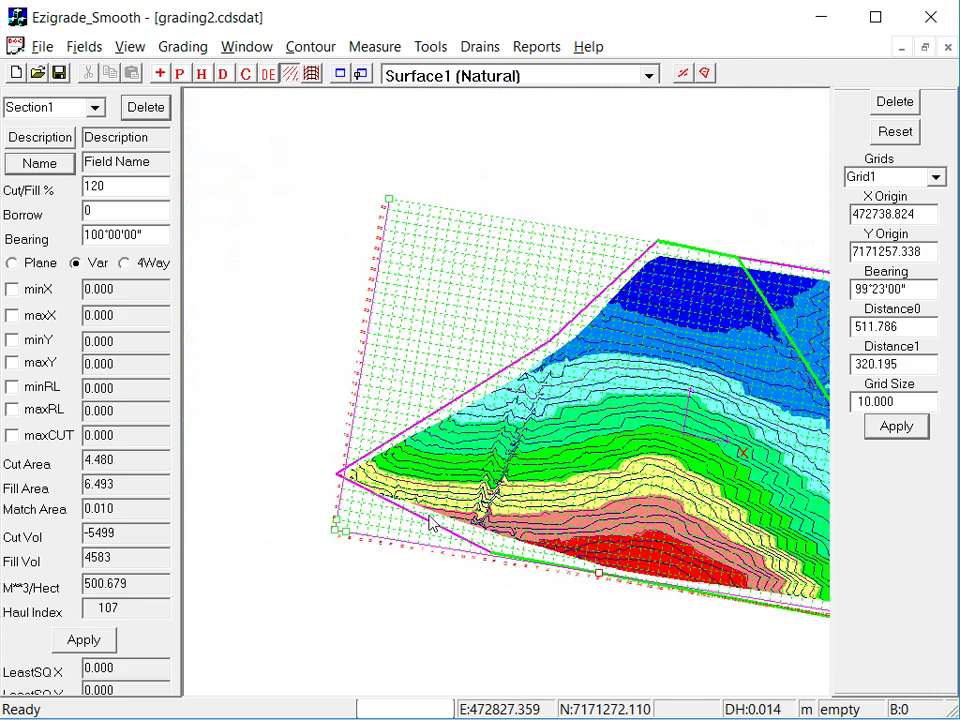
click(417, 425)
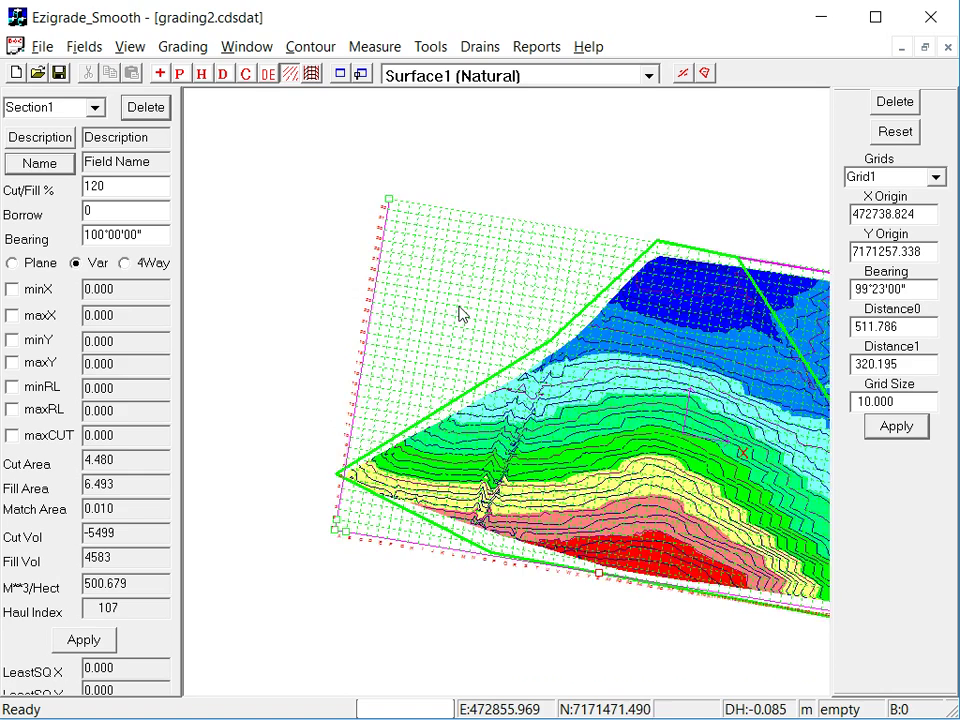
drag(460, 313, 605, 256)
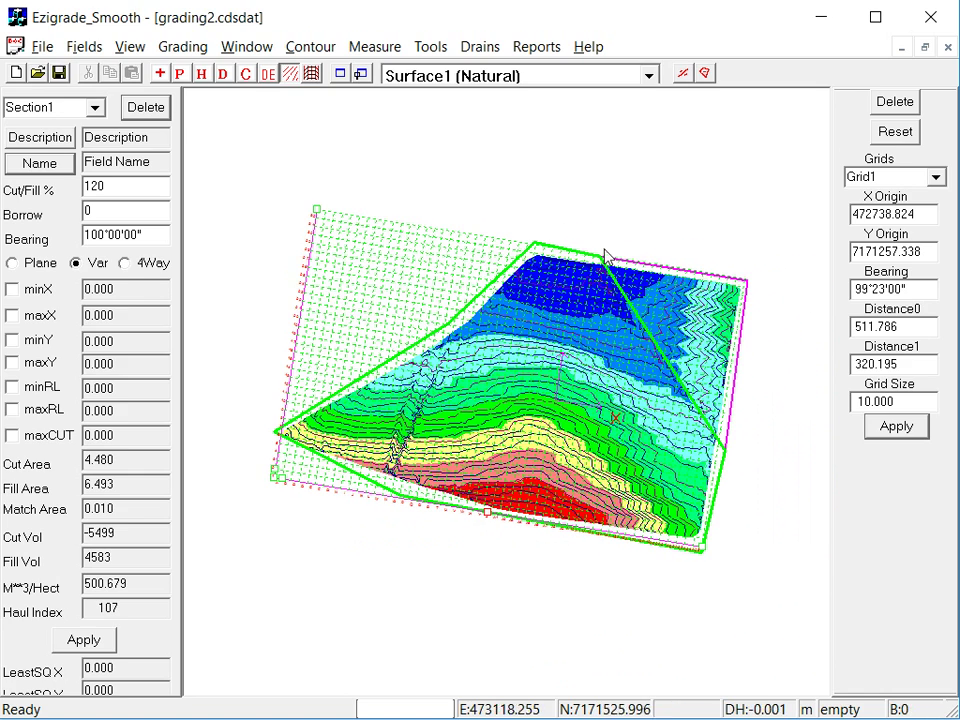
click(85, 47)
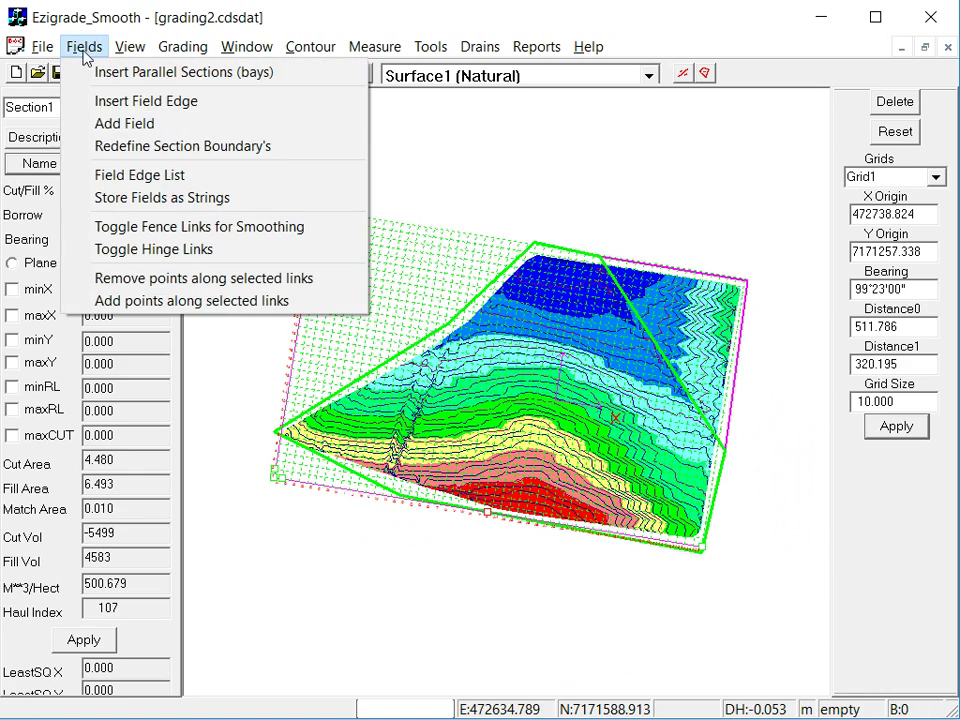
click(125, 124)
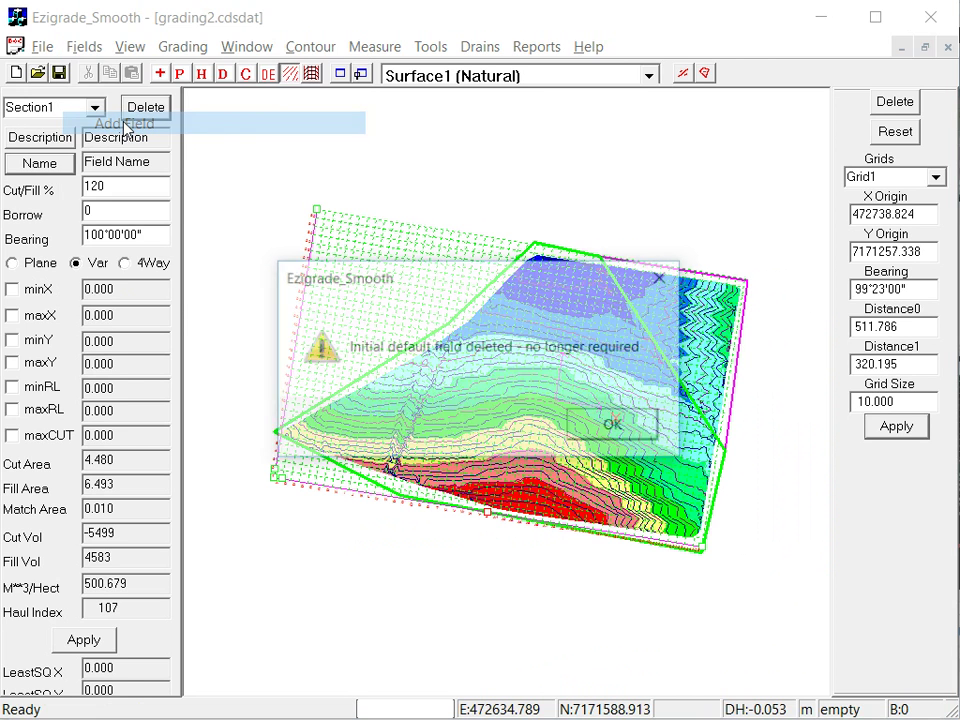
click(612, 427)
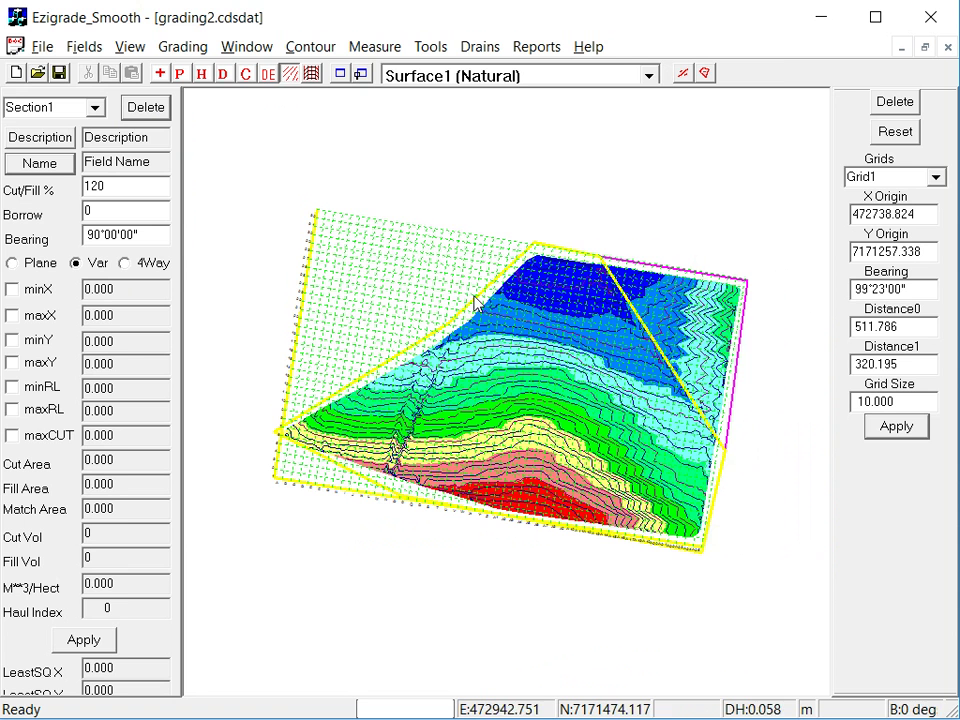
Step: Add a second field from the shared diagonal and the outer edges enclosing the northeast triangle
drag(535, 262, 617, 330)
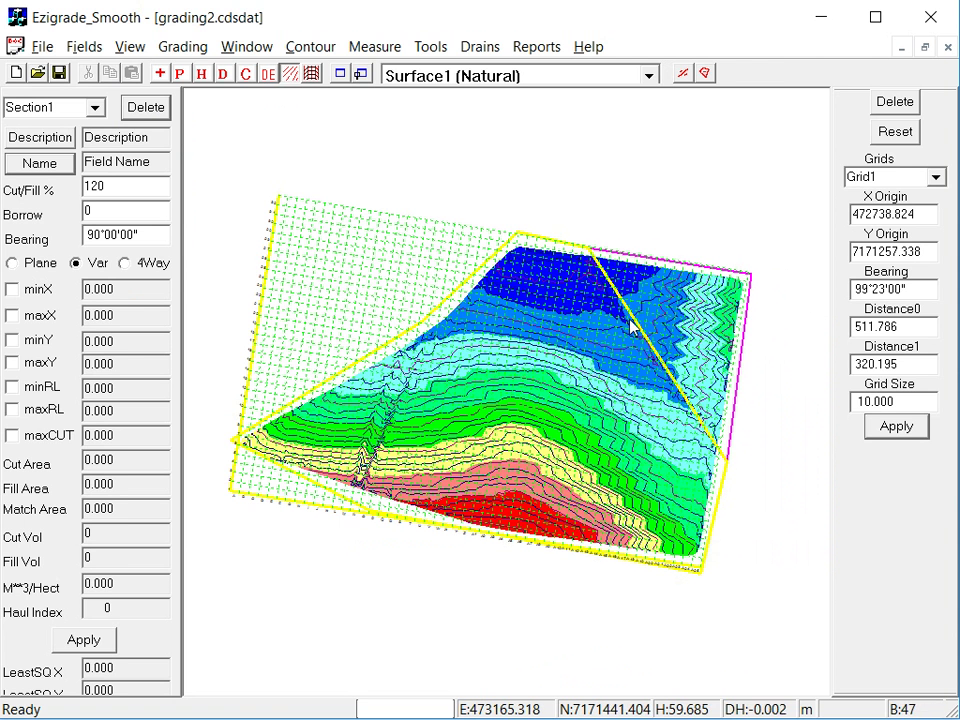
click(632, 322)
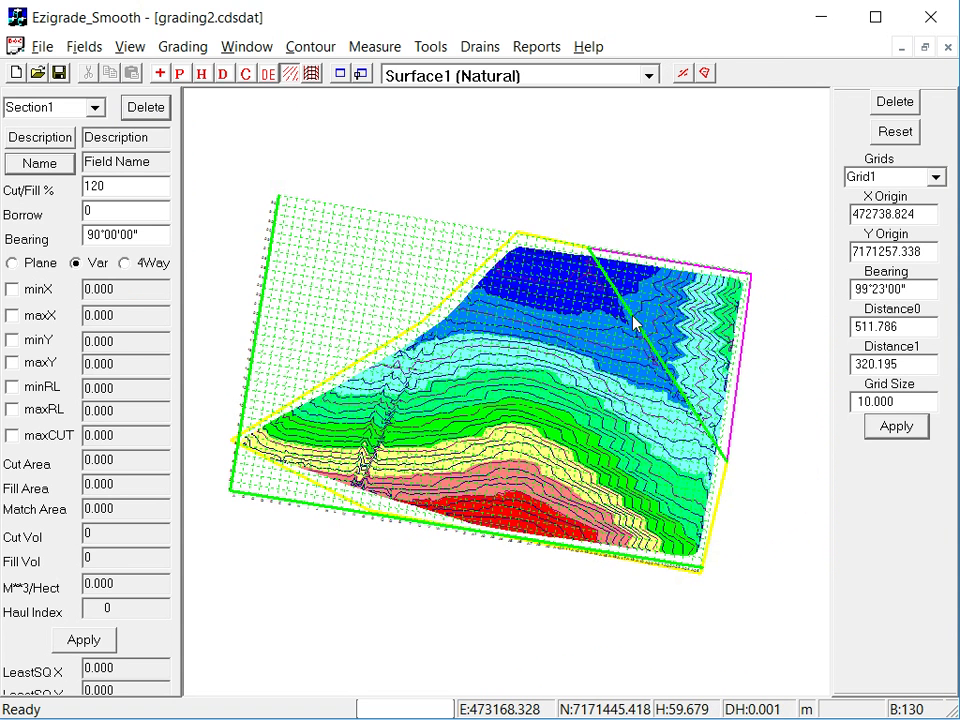
click(654, 262)
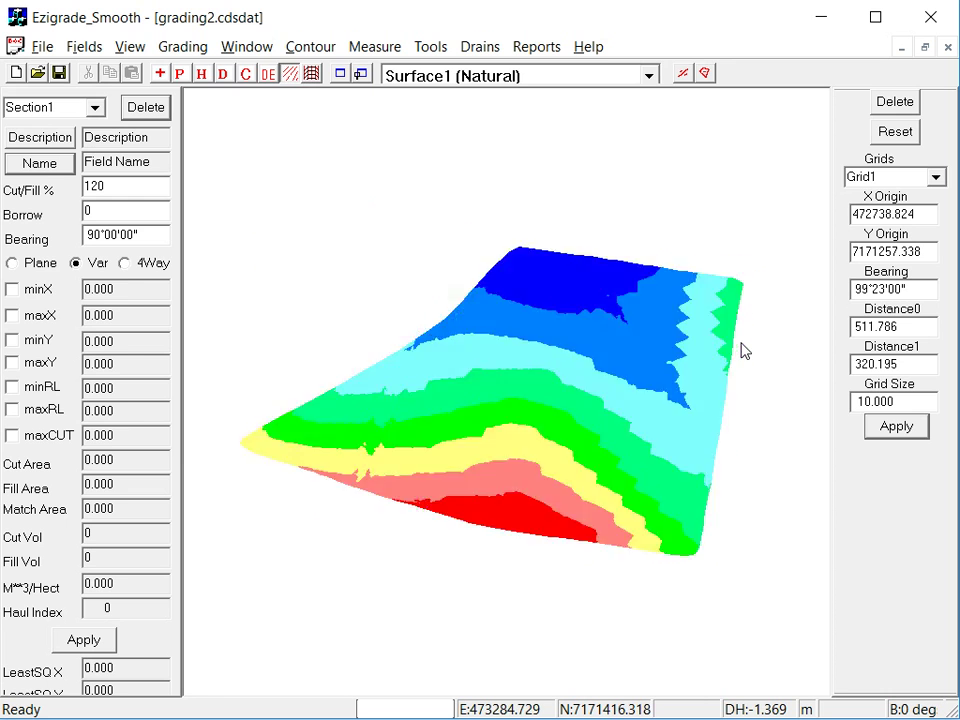
click(85, 52)
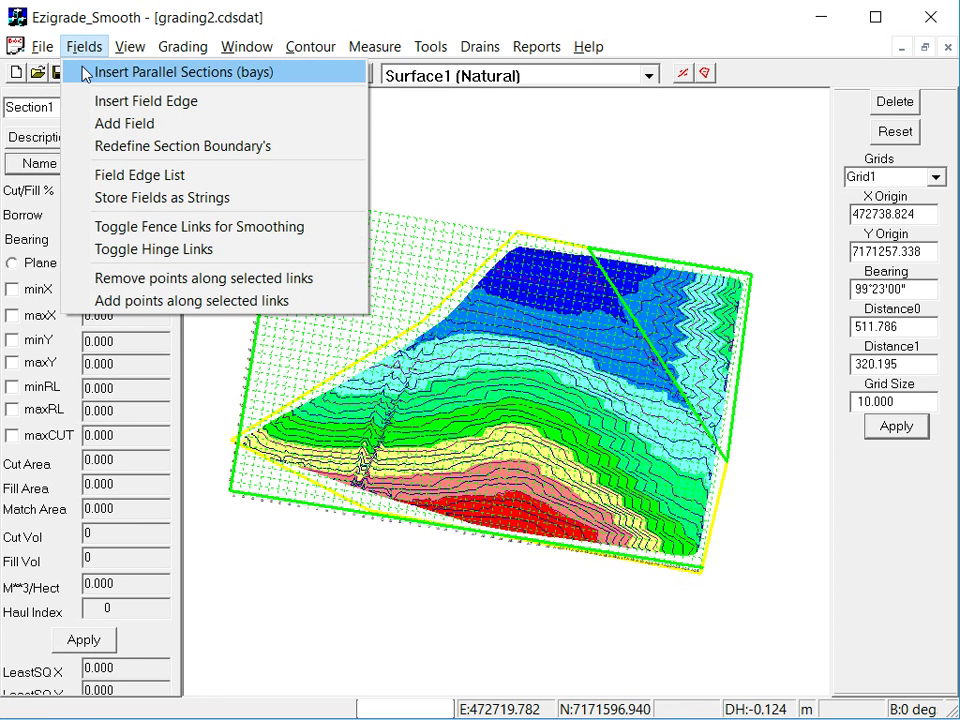
click(139, 124)
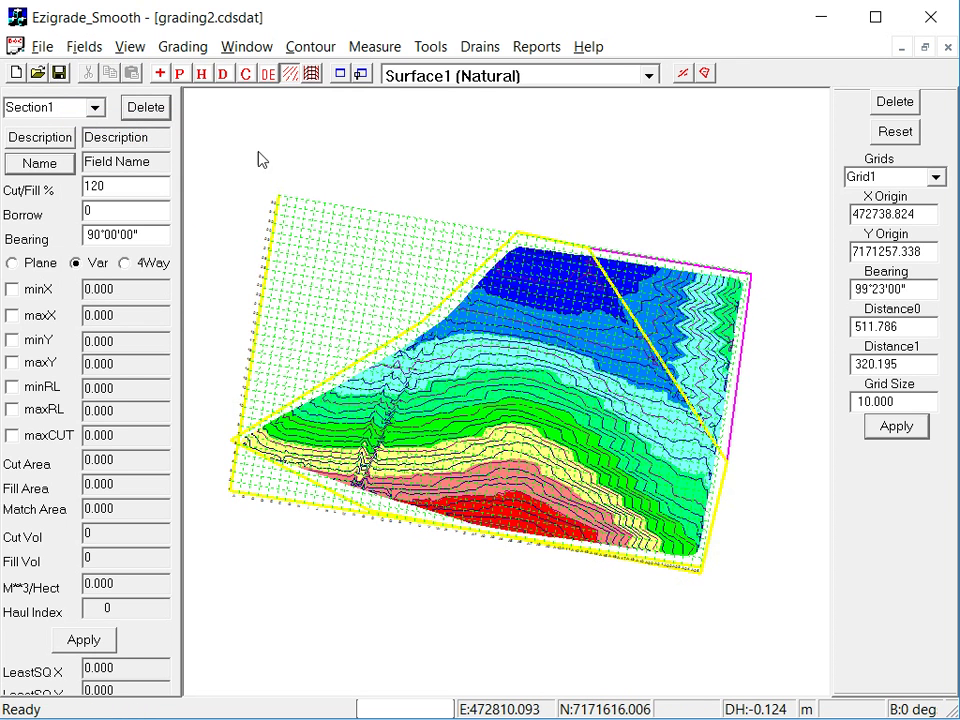
Step: Switch between Section1 and Section2 to check the boundary of each field
click(95, 108)
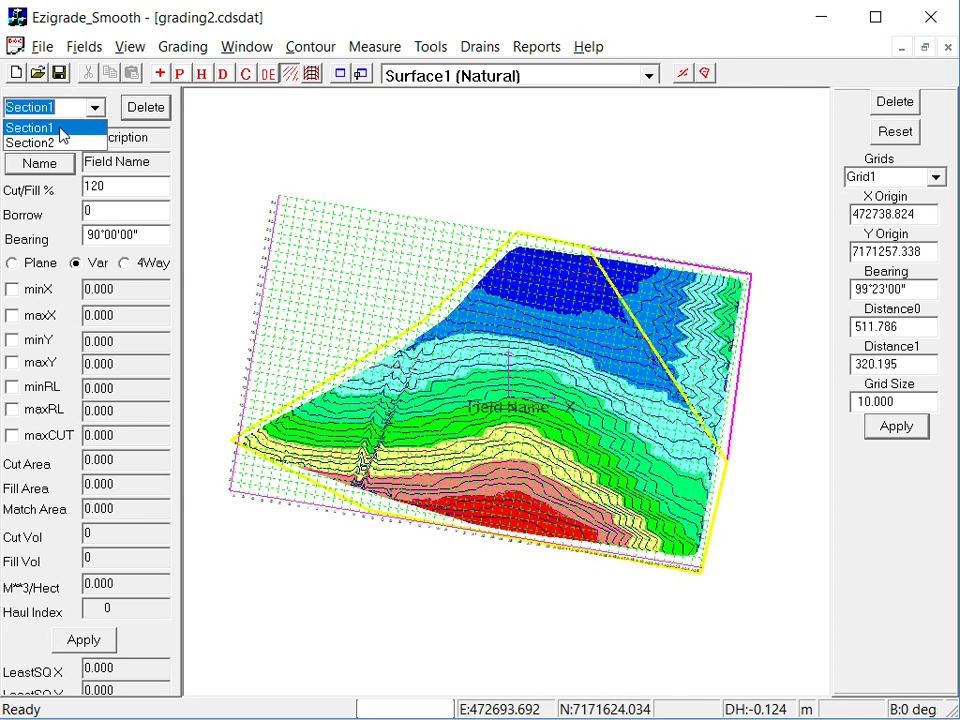
click(79, 139)
click(244, 142)
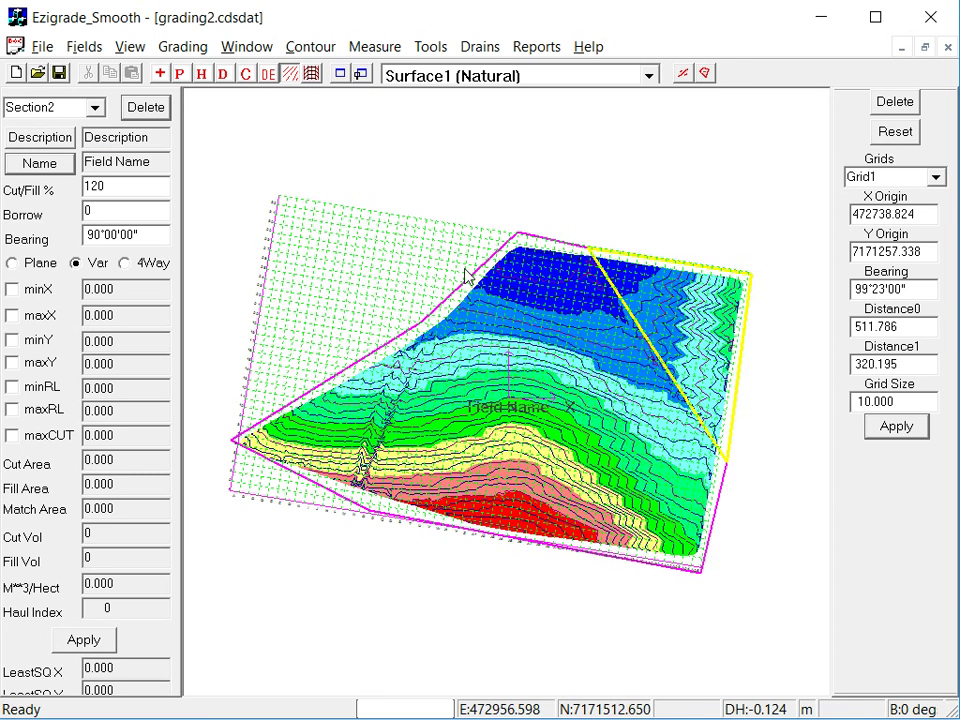
click(497, 390)
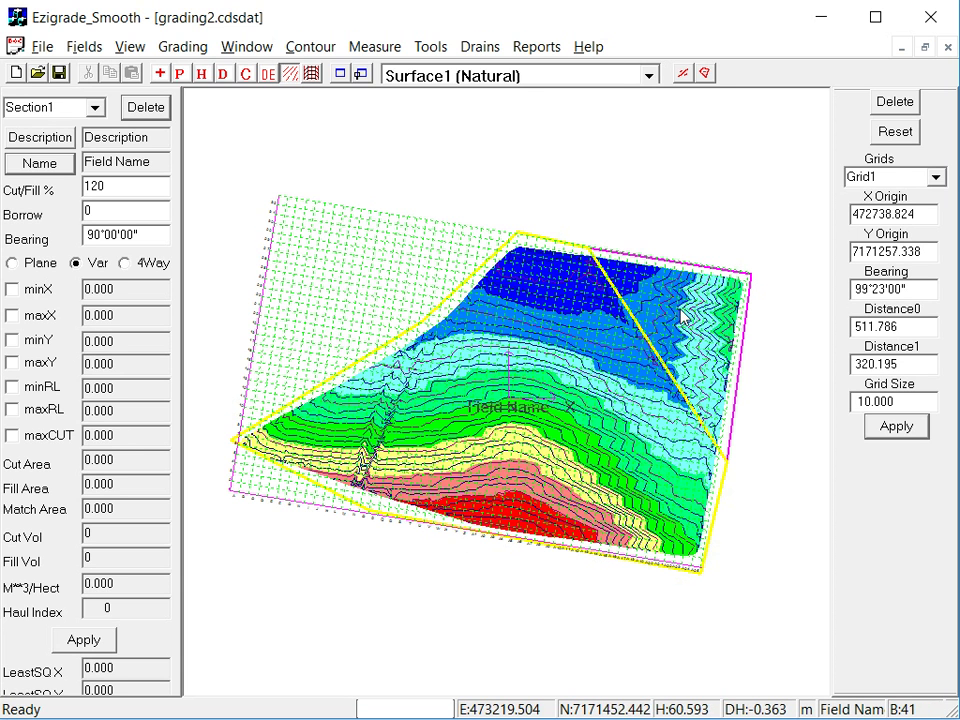
click(594, 253)
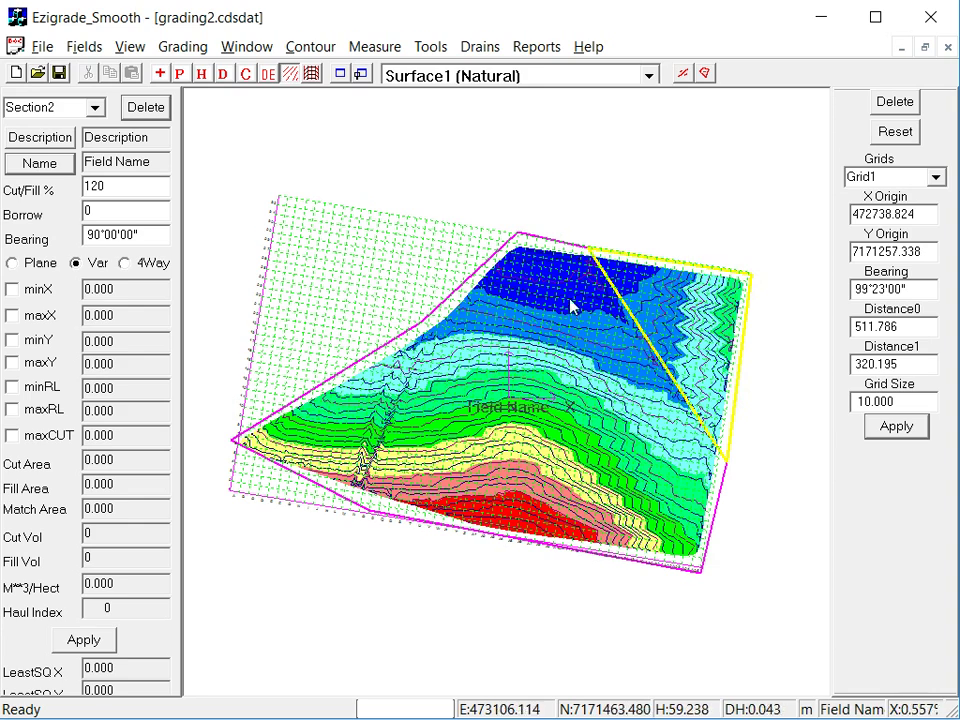
Step: Select the larger field (Section1) and rotate its direction axis to a bearing of 99°00'00"
drag(521, 472, 702, 305)
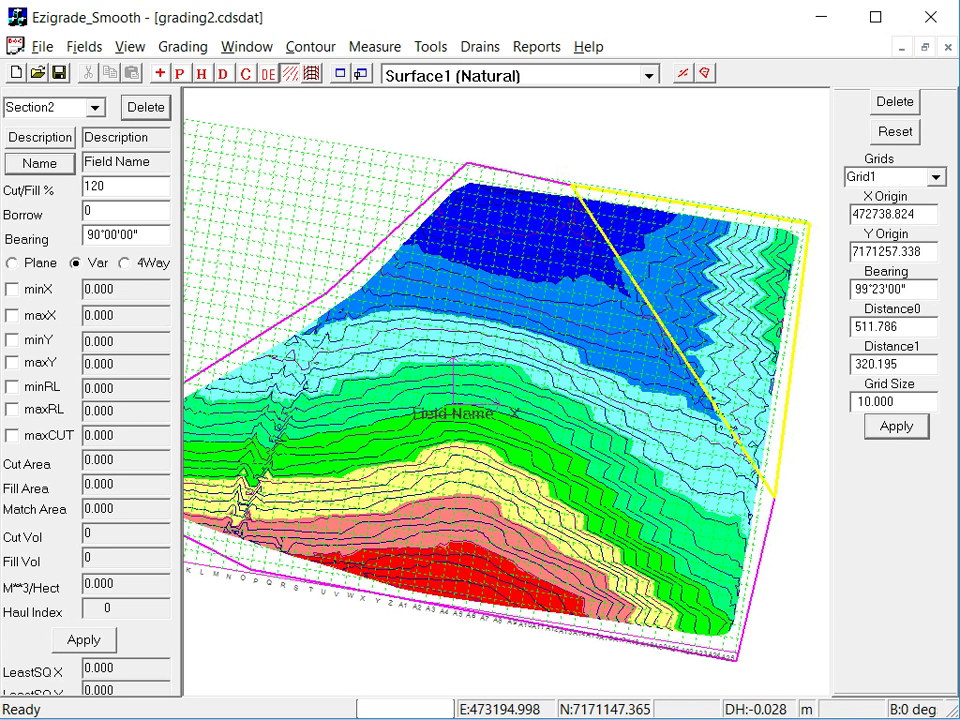
click(455, 490)
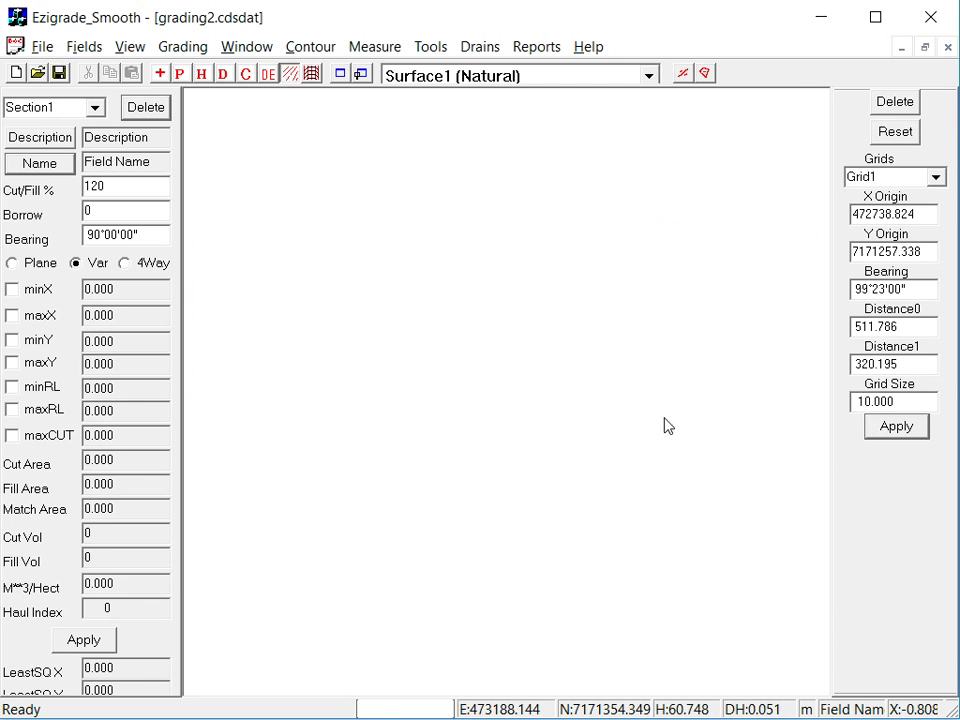
drag(668, 425, 654, 446)
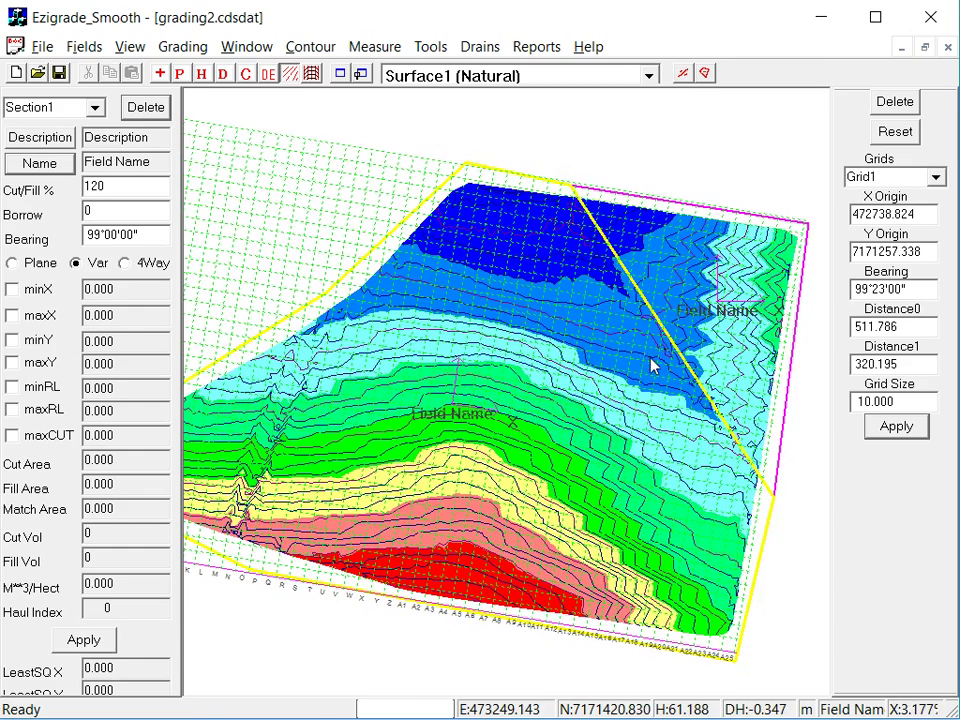
Step: Select the northeast triangle field (Section2) and rotate its direction axis to a bearing of about 9°59'18"
drag(654, 364, 567, 396)
scroll(567, 396, up, 3)
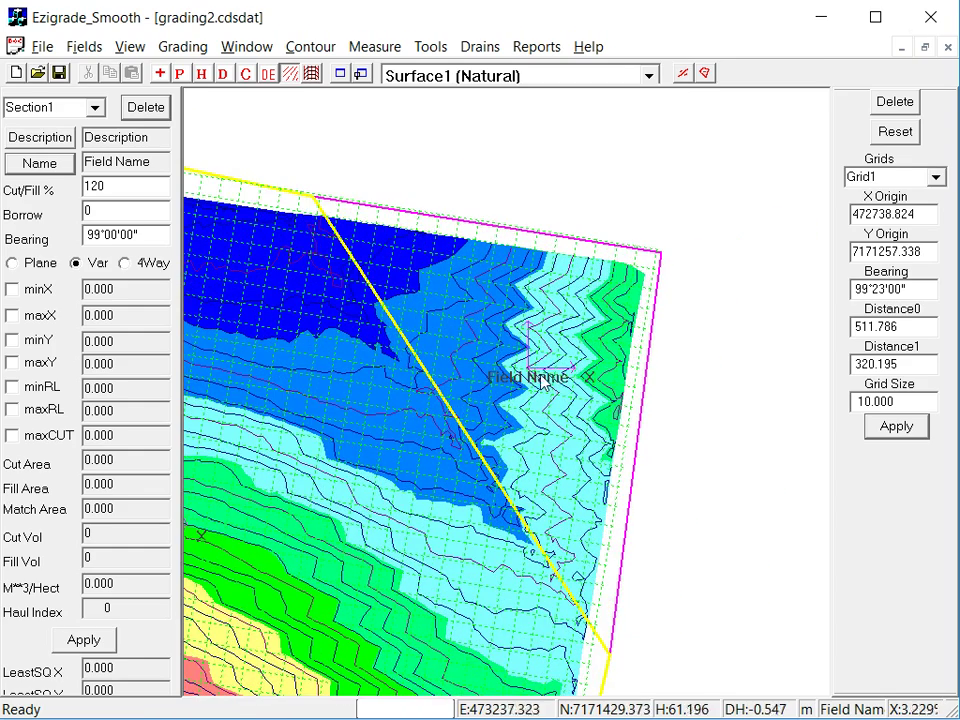
click(545, 377)
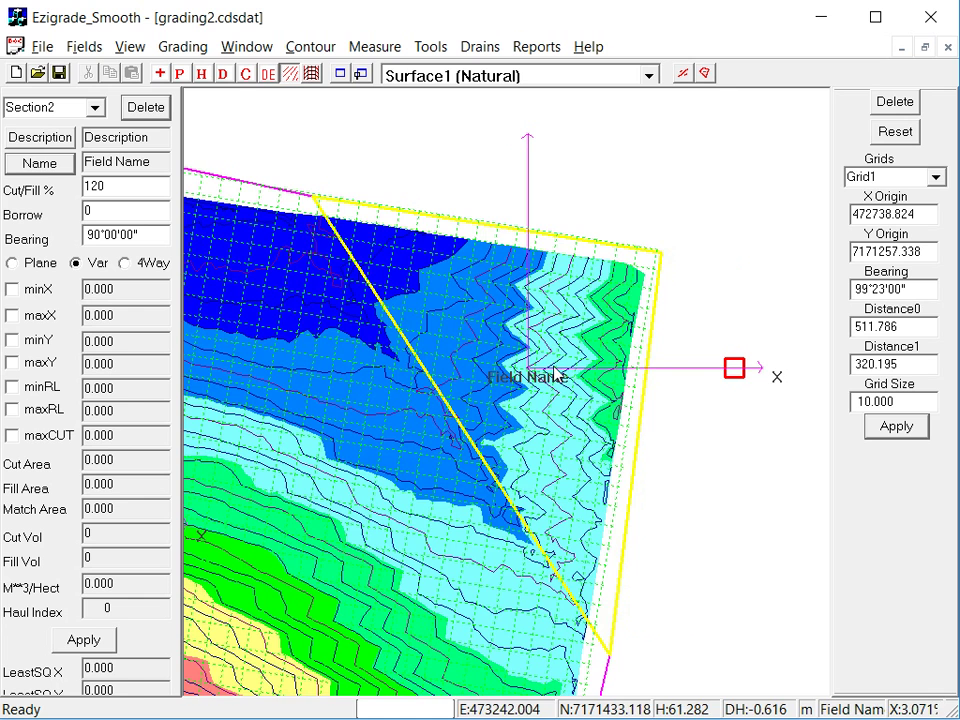
drag(729, 372, 557, 208)
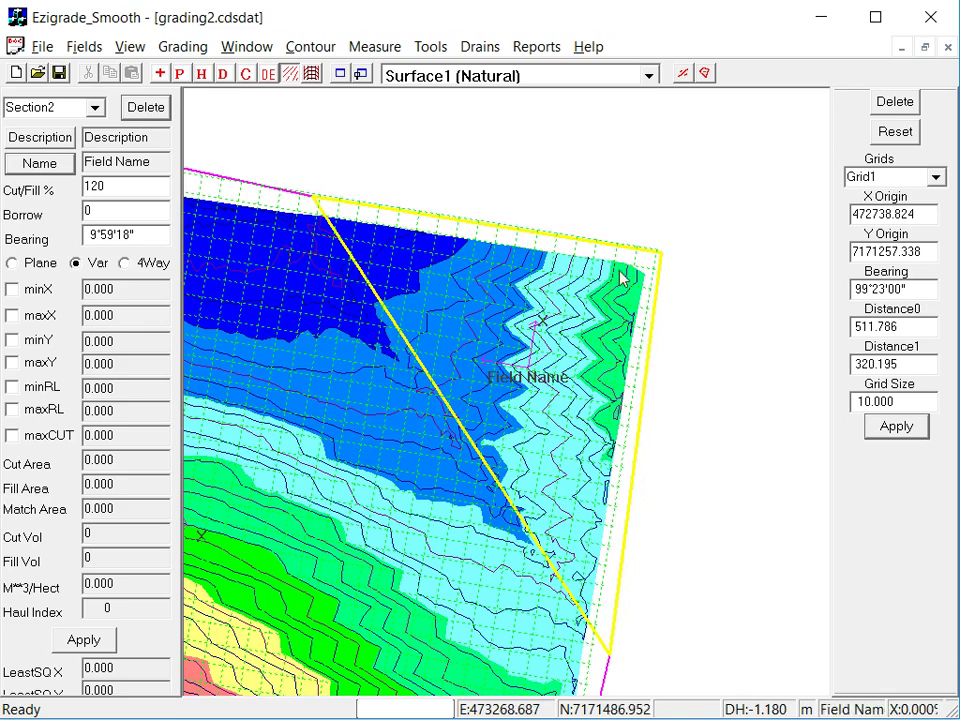
drag(652, 460, 739, 371)
Step: Enable the X grade limits for the larger field, with minX at -4 and maxX at 4
click(396, 376)
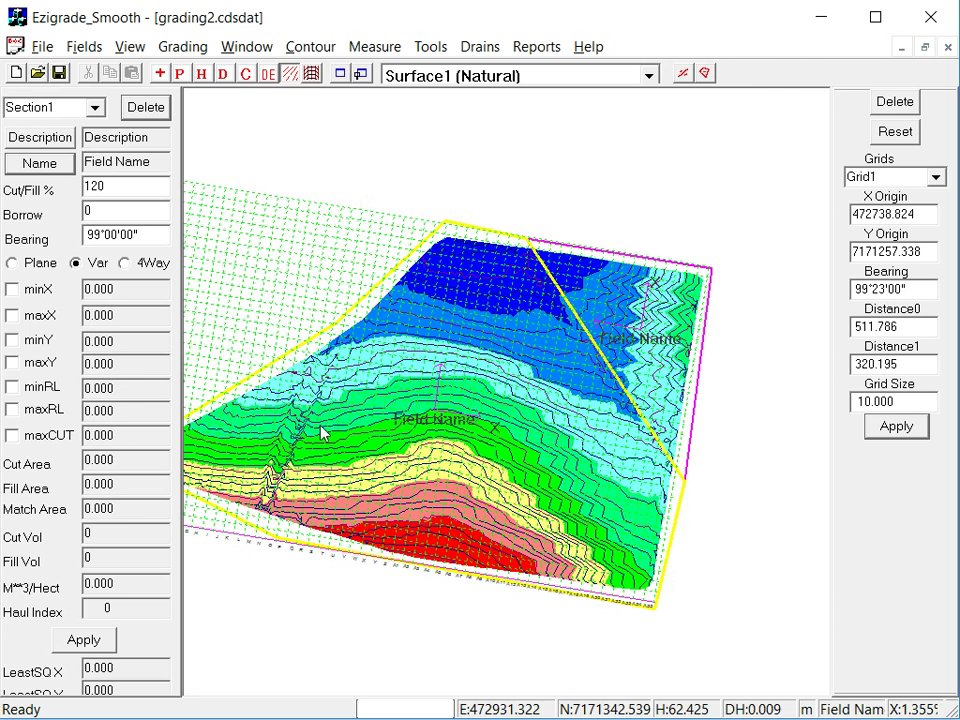
click(12, 290)
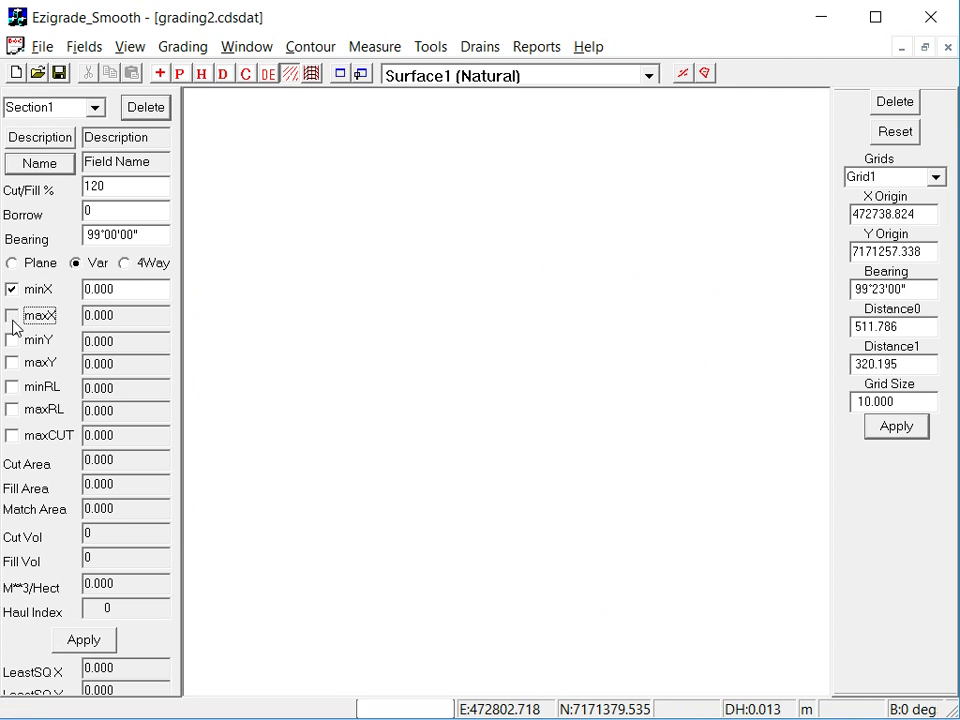
click(12, 316)
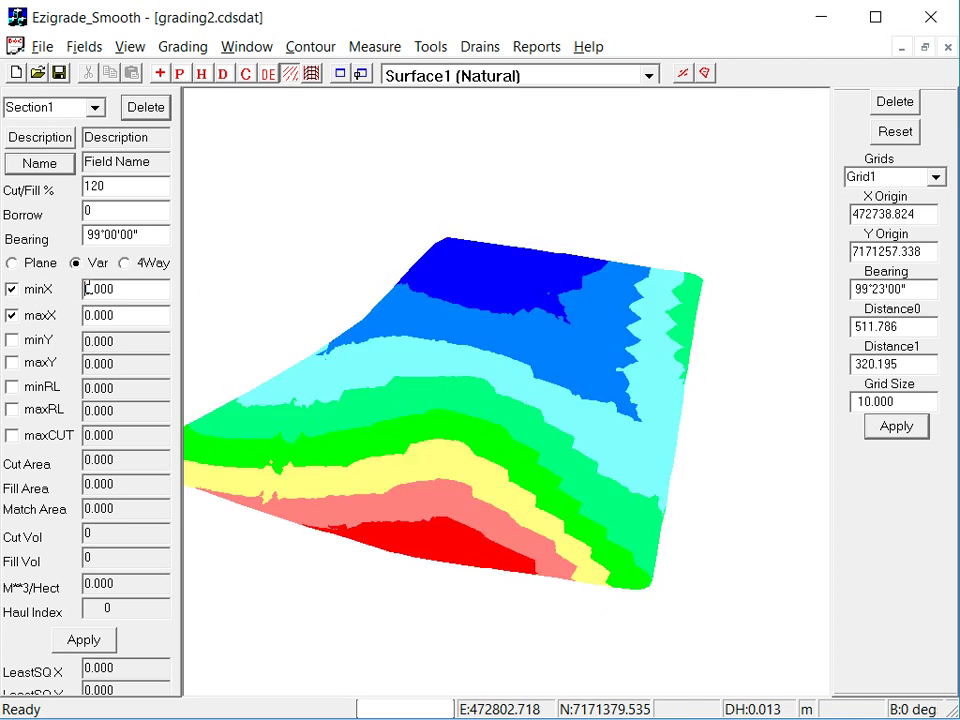
drag(86, 289, 128, 288)
text(-4)
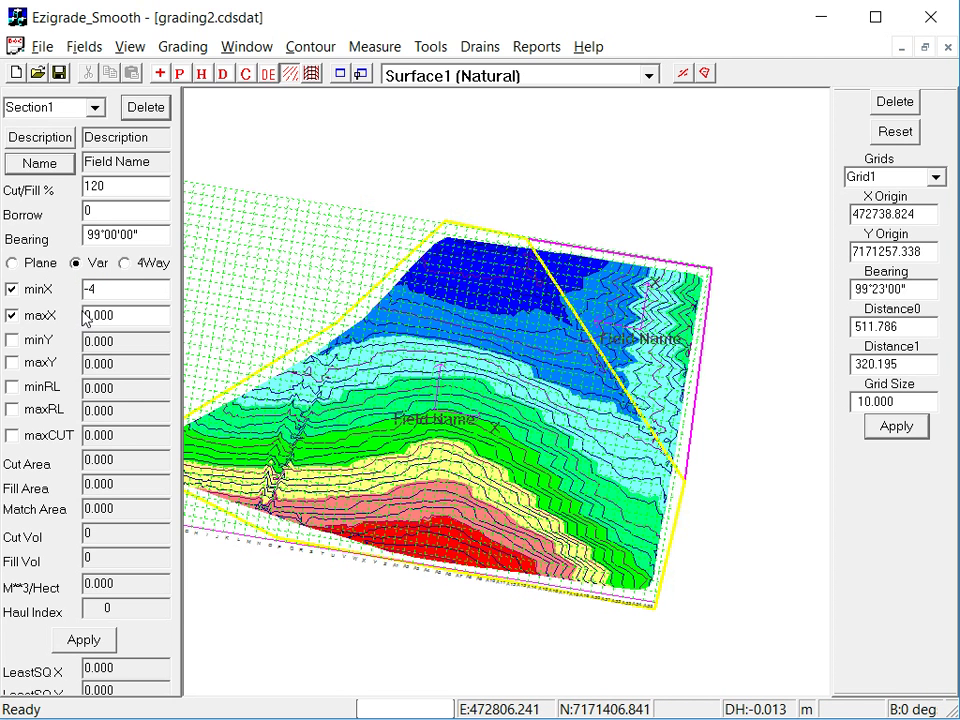
key(Tab)
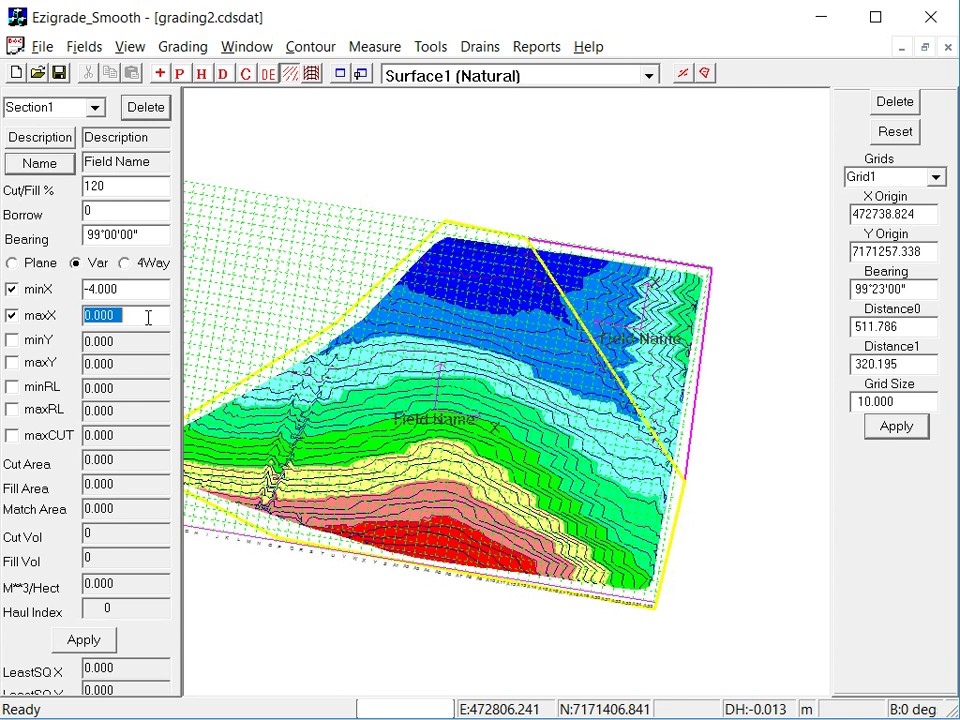
text(4)
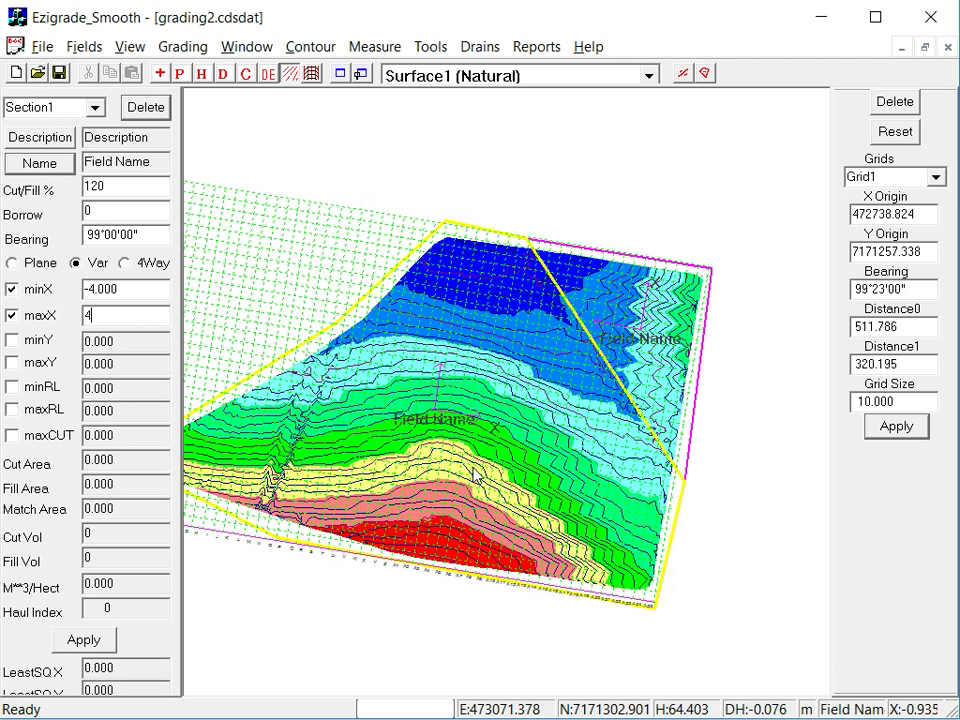
Step: Enable the Y grade limits for the larger field, with minY at -0.05 and maxY at -5
click(13, 340)
click(12, 364)
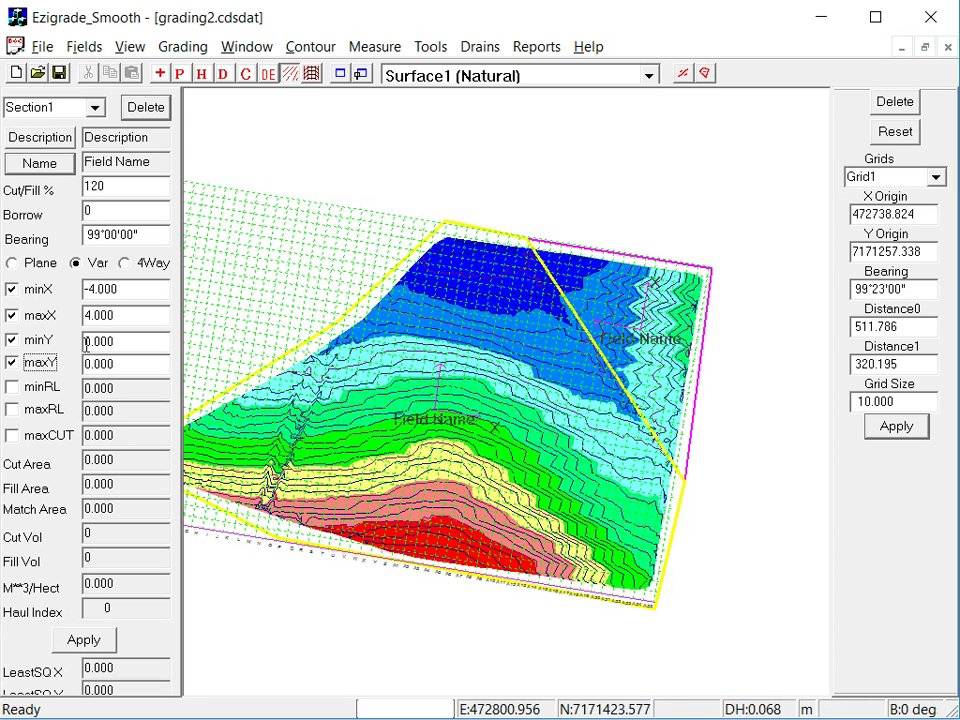
drag(86, 341, 141, 340)
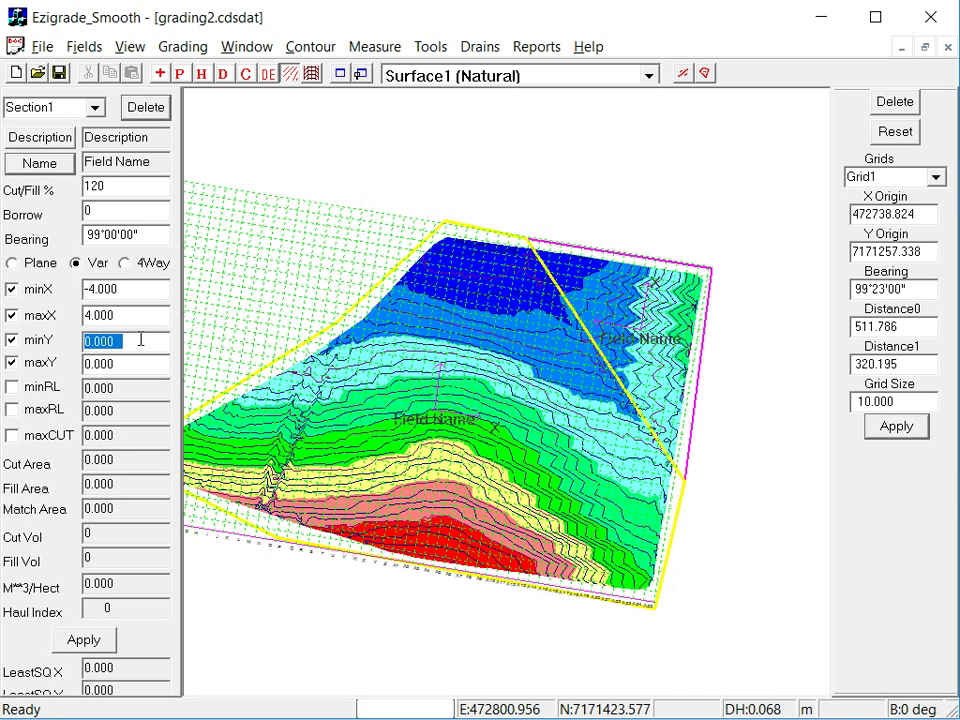
text(-.05)
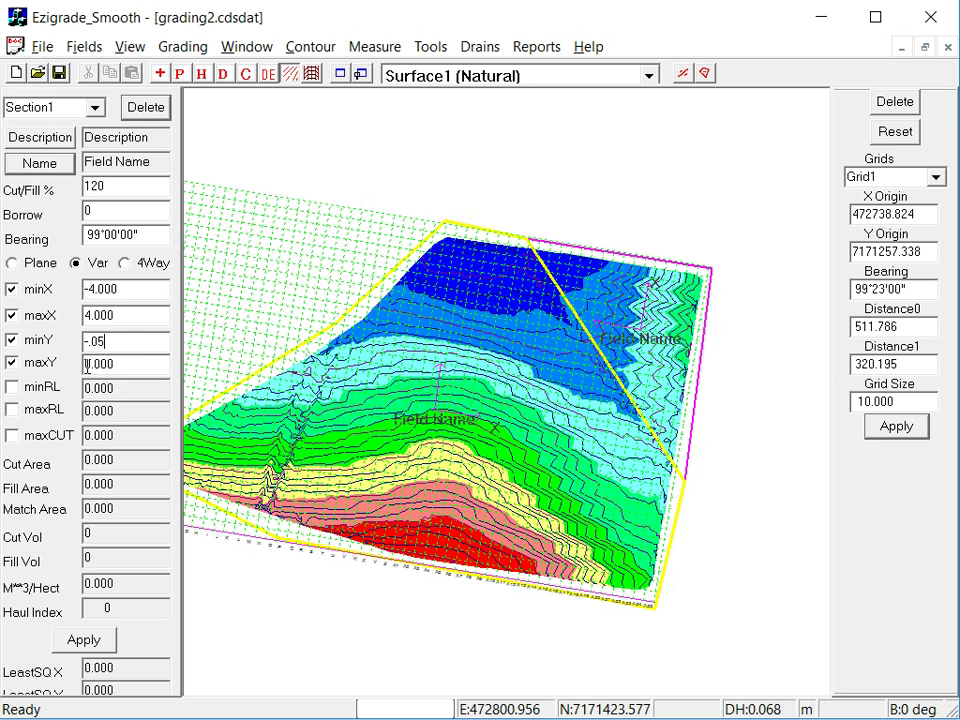
drag(87, 366, 138, 364)
text(-5)
click(141, 342)
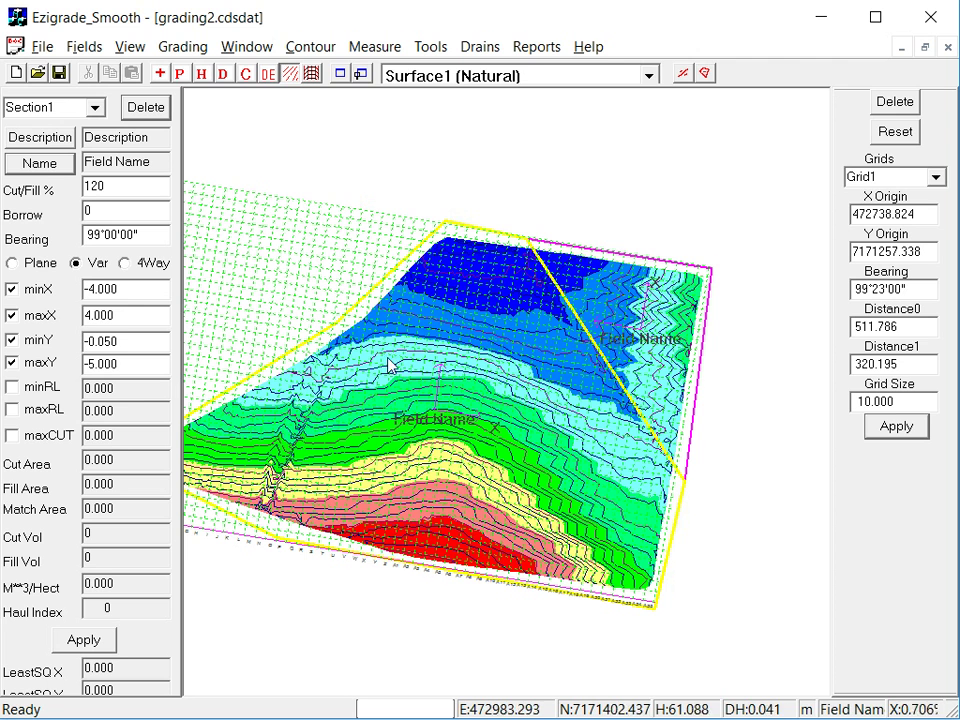
Step: Enable the X grade limits for the northeast triangle field, with minX at -1 and maxX at 1
click(620, 313)
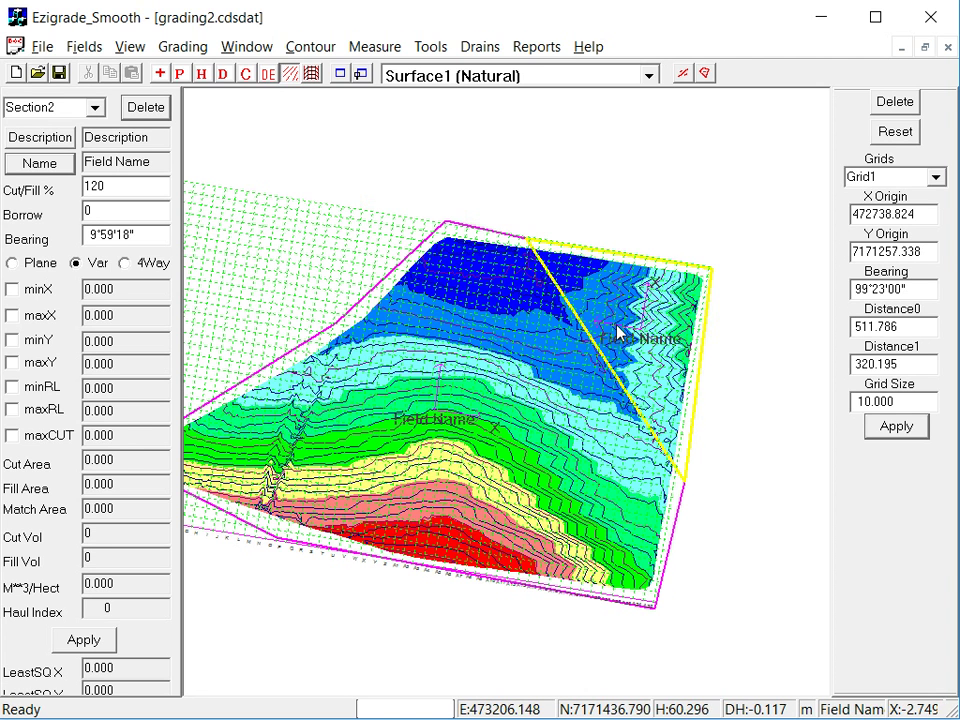
click(13, 290)
click(13, 315)
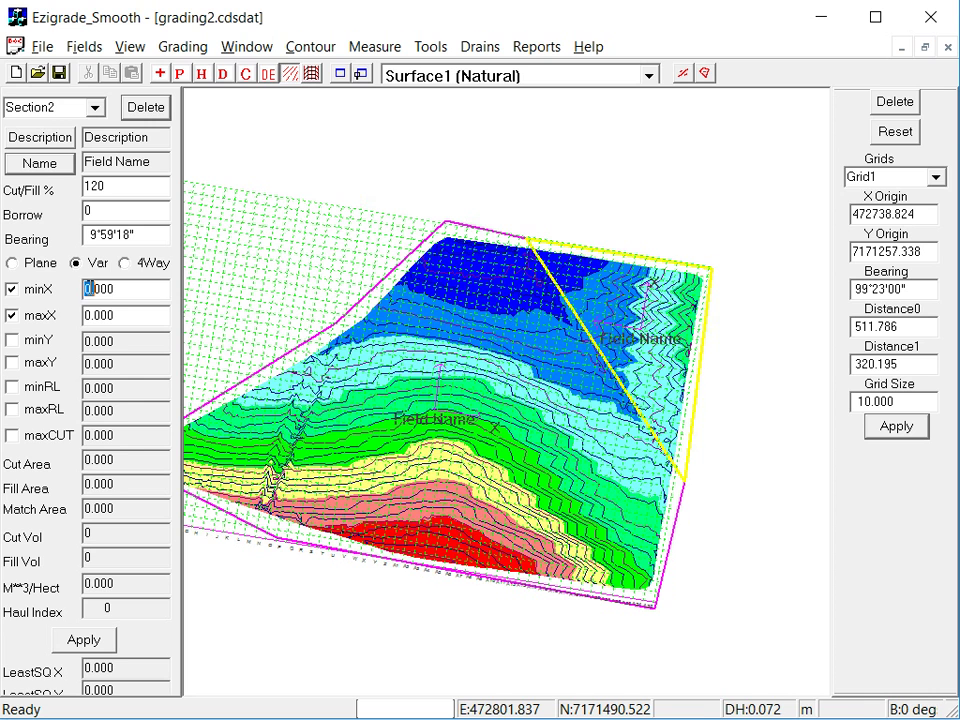
drag(86, 289, 141, 283)
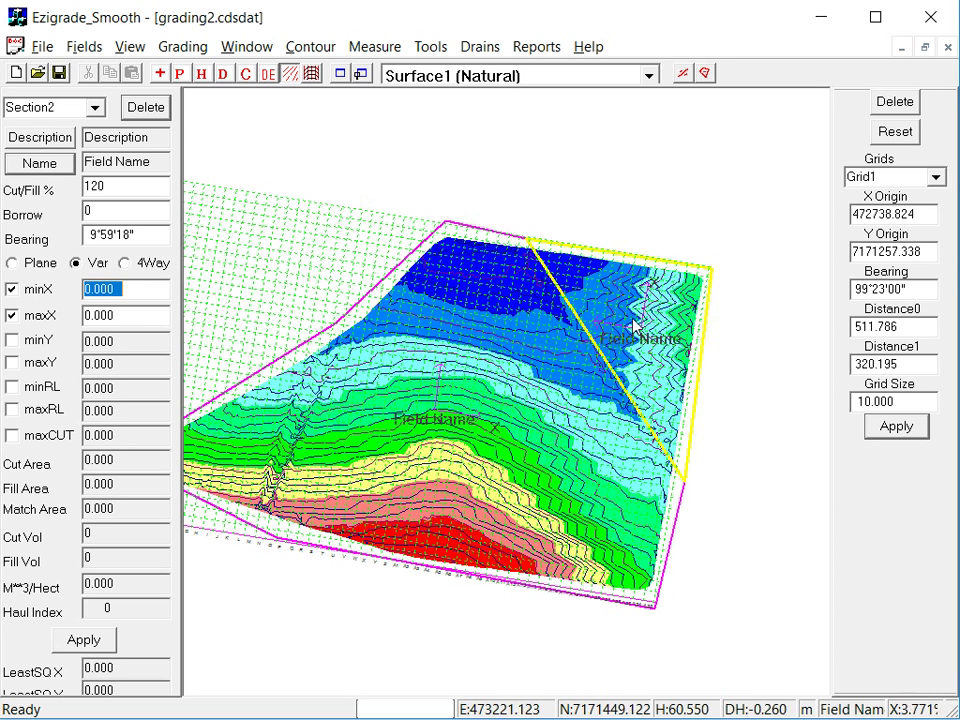
text(-1)
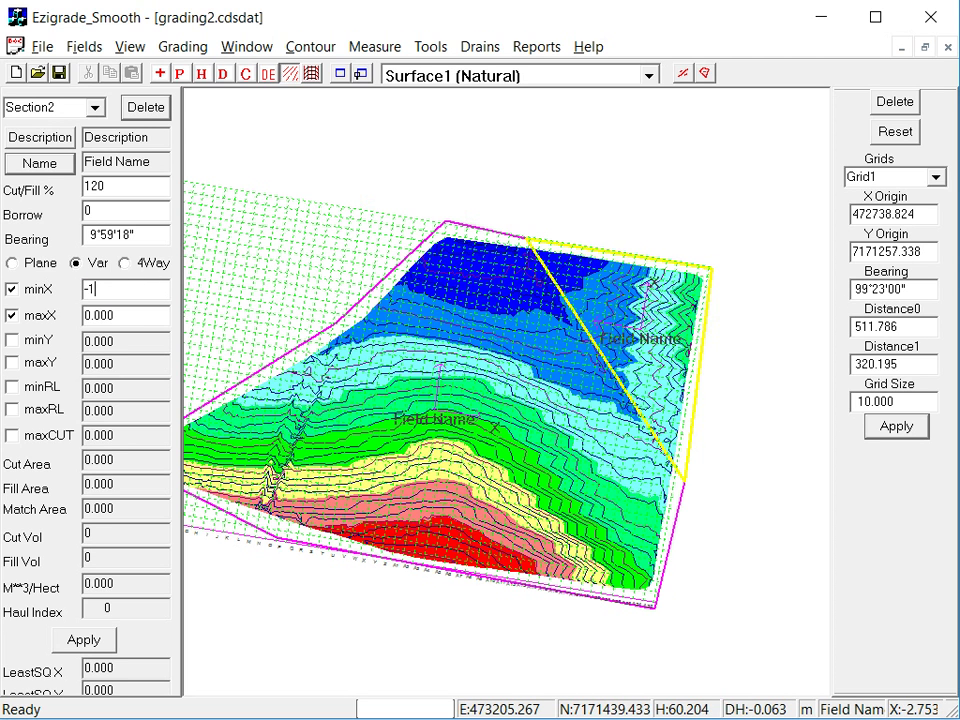
click(118, 316)
double_click(143, 316)
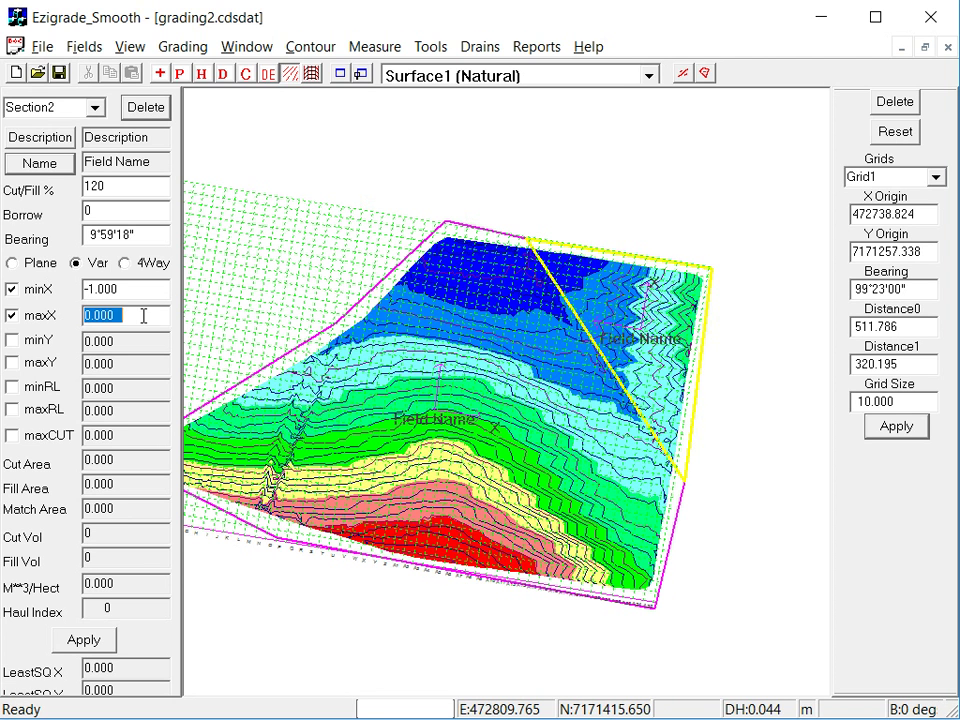
text(1)
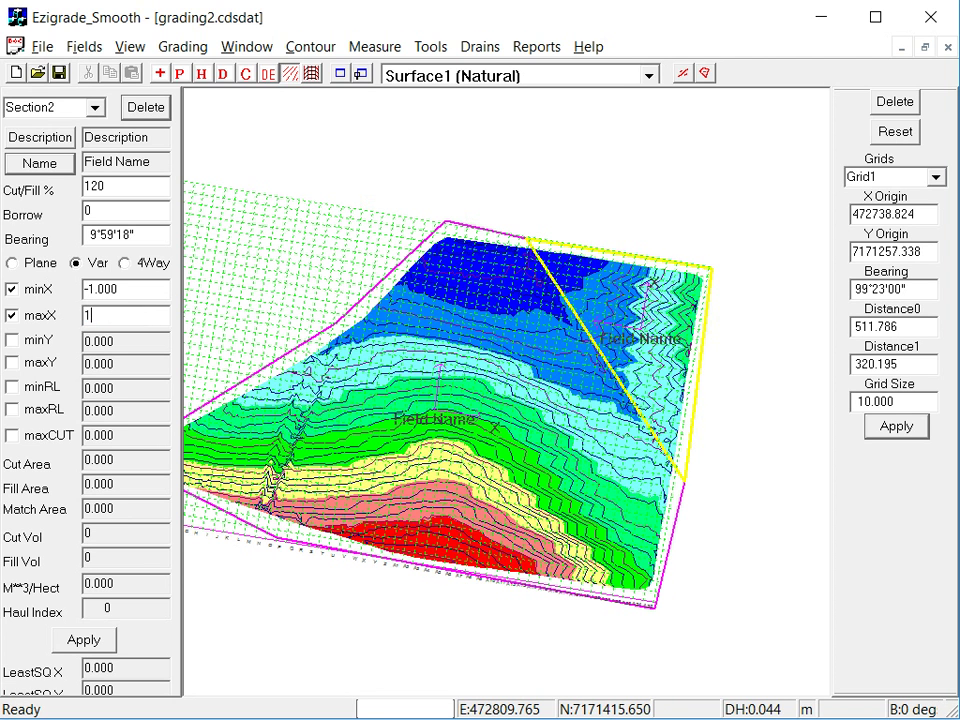
Step: Enable the Y grade limits for the northeast triangle field, with minY at -1 and maxY at -4
click(12, 341)
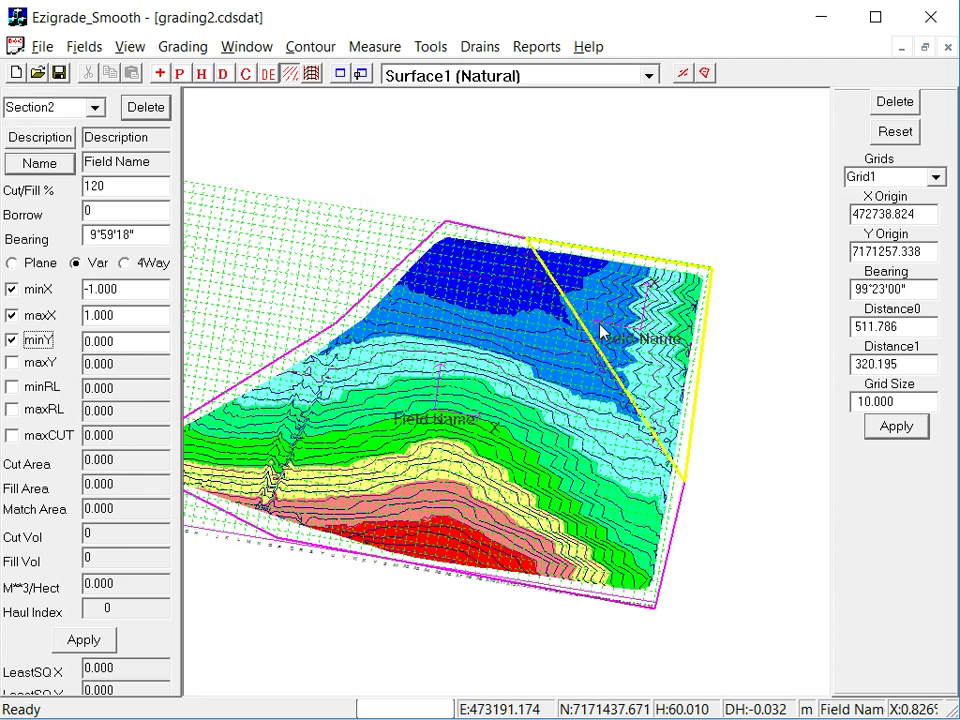
click(12, 363)
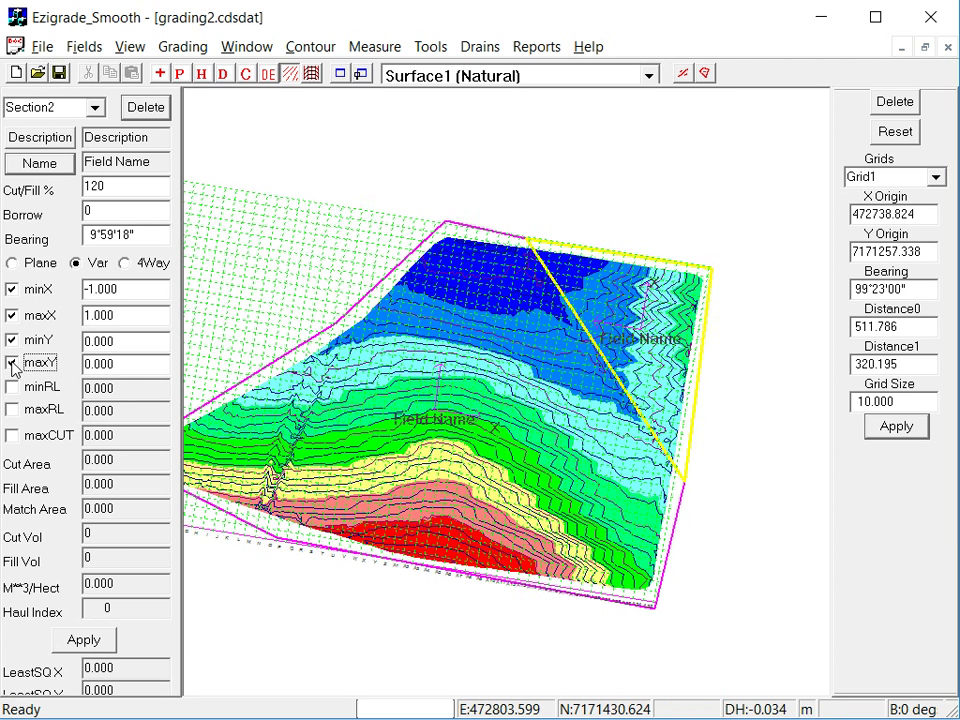
drag(87, 341, 139, 341)
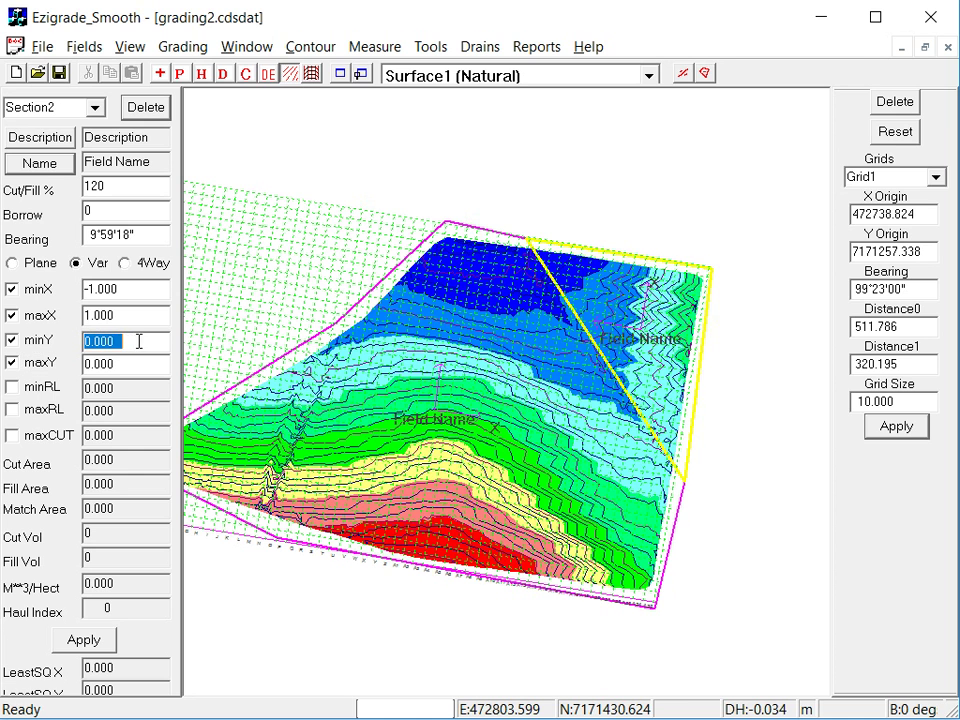
text(-)
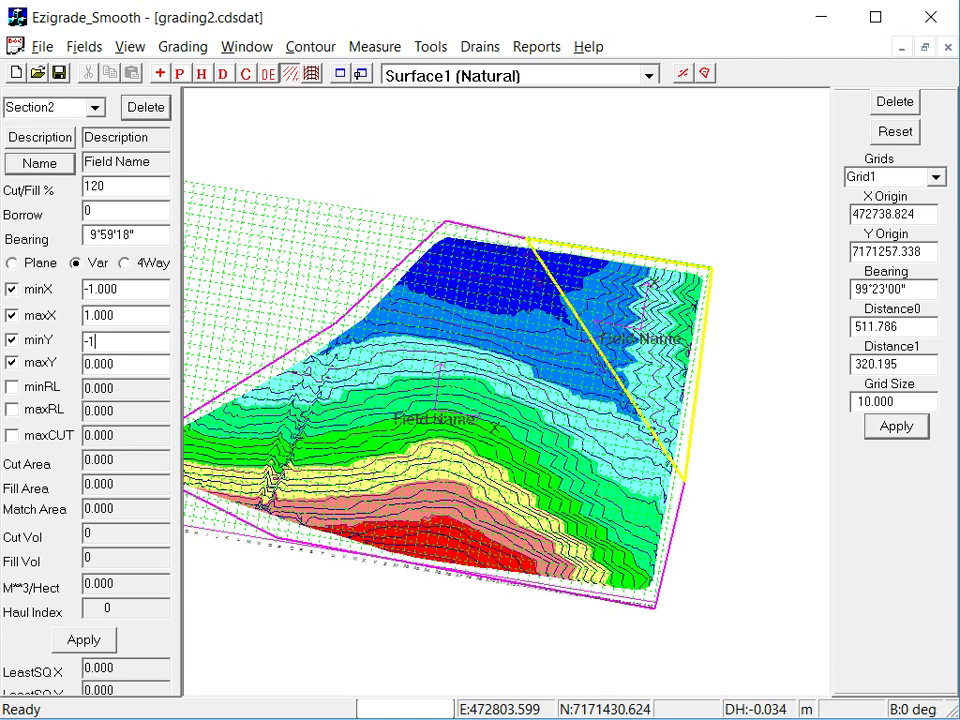
text(1)
drag(85, 364, 139, 364)
text(-4)
click(132, 341)
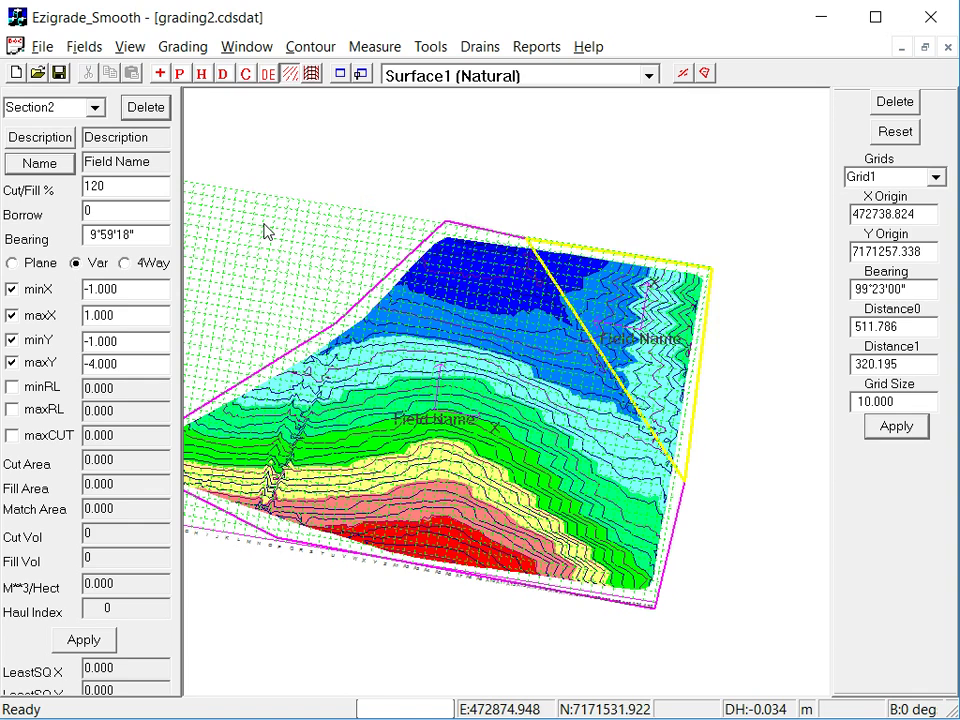
Step: Run grid-based grading from Section1 with smoothing 15, sampling 20 and post-smoothing enabled, and accept the design report
drag(405, 218, 352, 203)
click(455, 368)
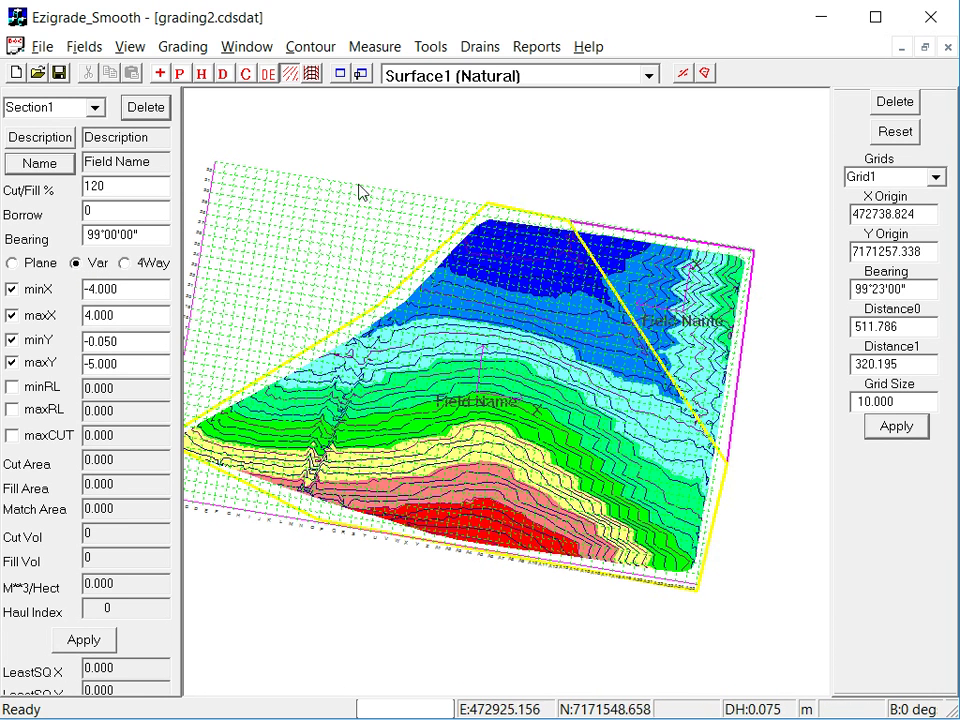
click(176, 52)
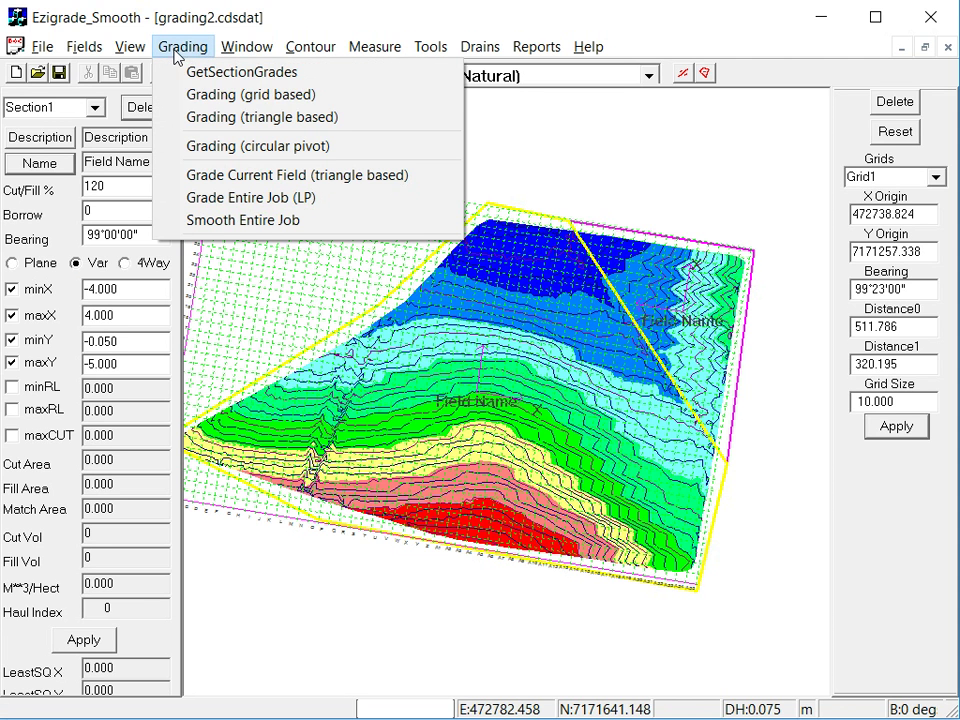
click(238, 96)
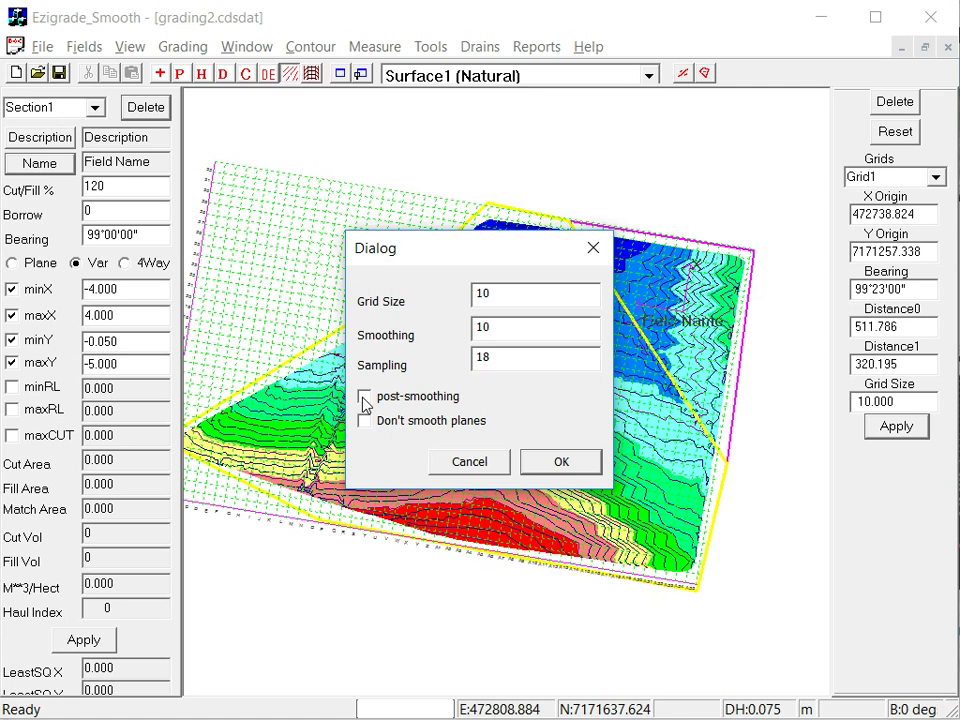
double_click(489, 326)
text(1)
drag(492, 364, 474, 364)
text(20)
click(365, 399)
click(560, 463)
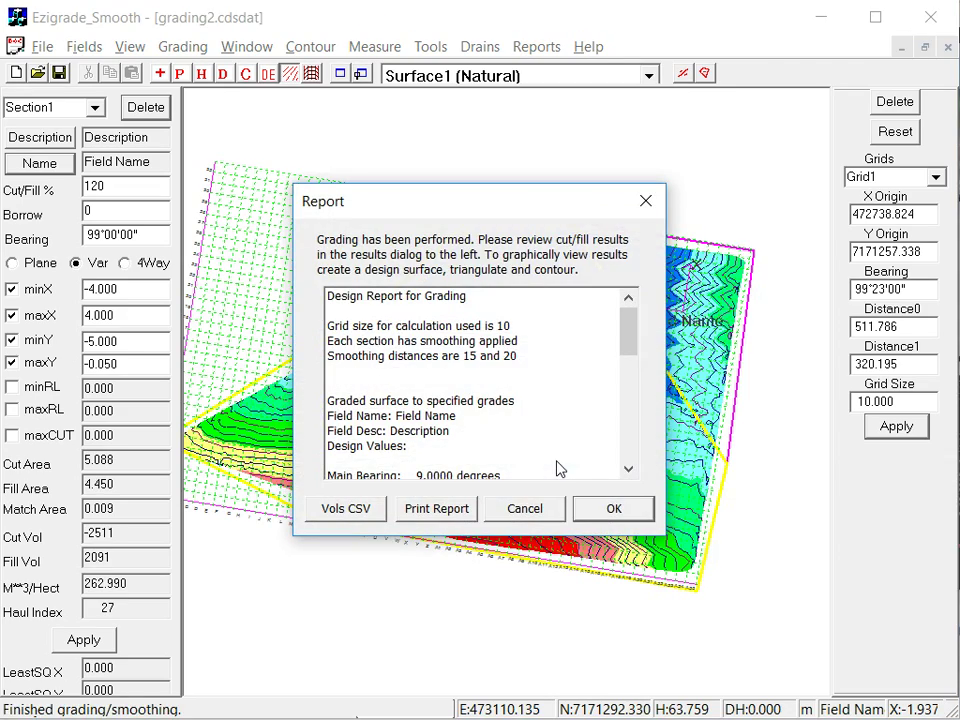
click(610, 509)
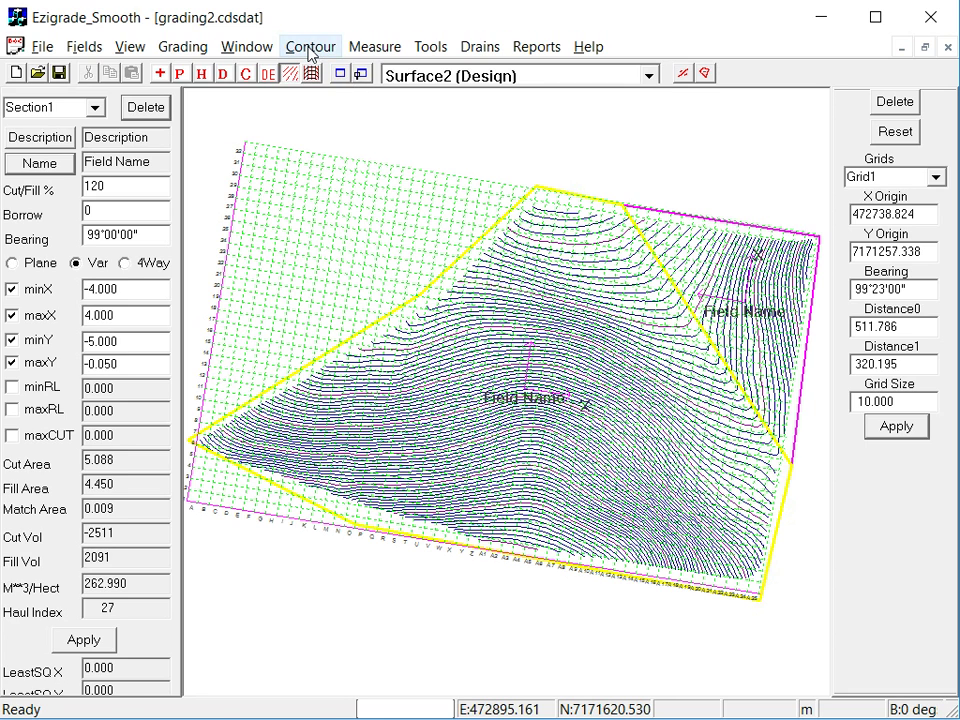
Step: Set the minor contour interval of Surface2 to 0.25
click(310, 48)
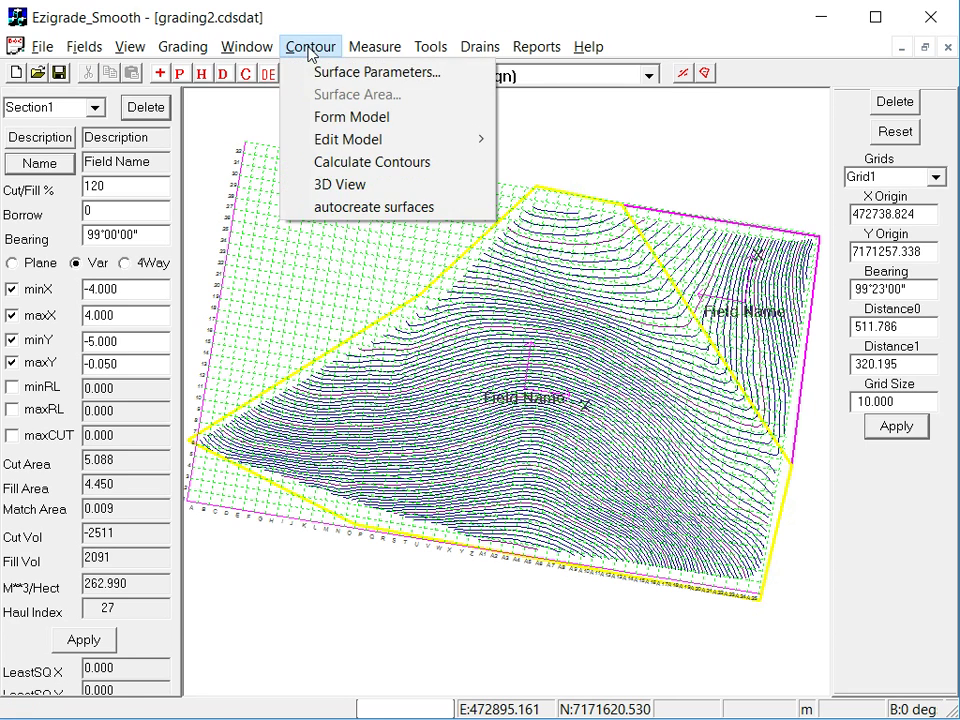
click(355, 74)
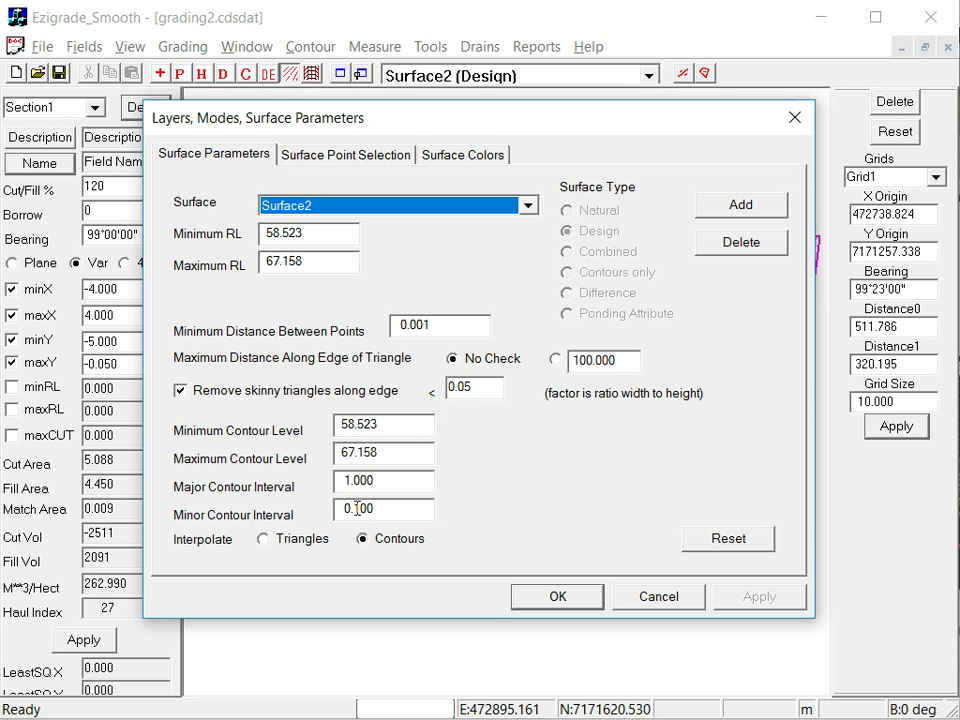
drag(355, 508, 389, 505)
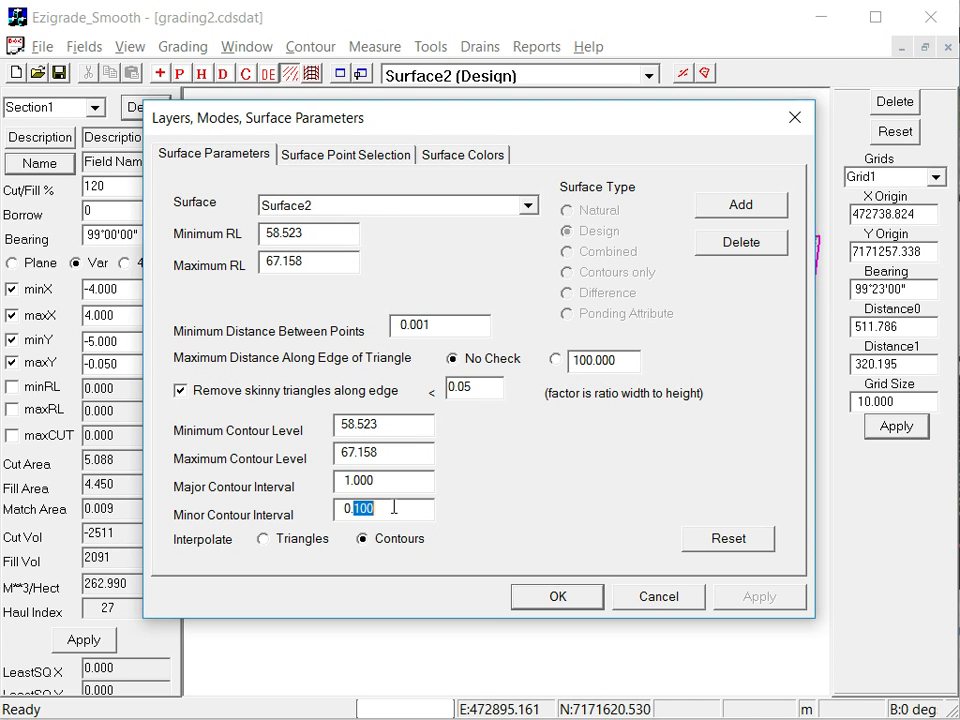
text(25)
click(542, 598)
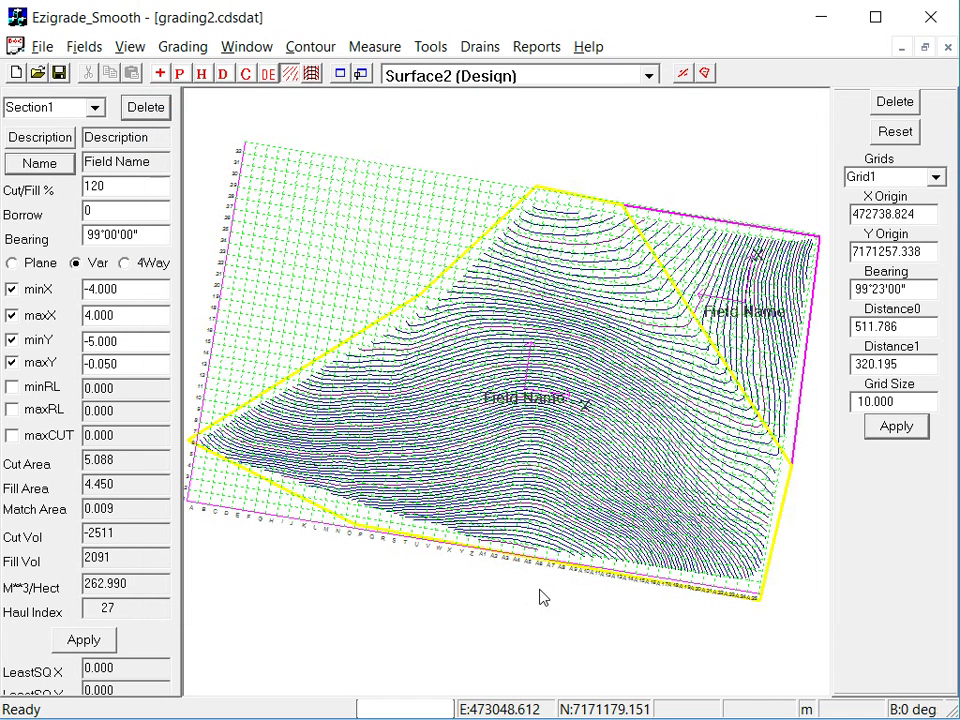
Step: Recalculate the contours of the design surface and save them
click(322, 50)
click(420, 163)
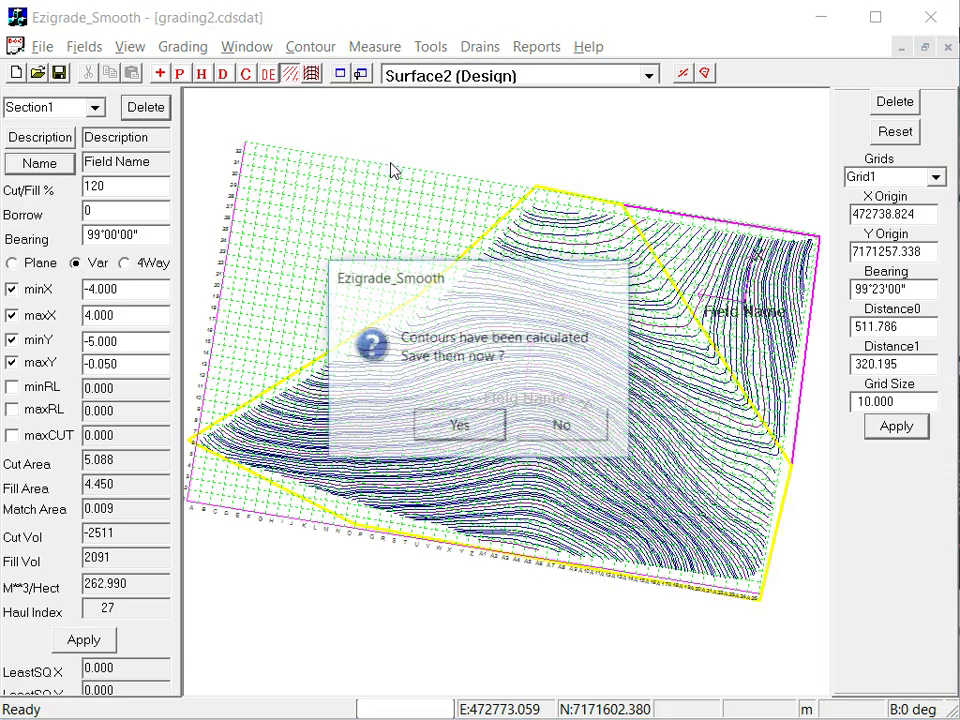
click(460, 426)
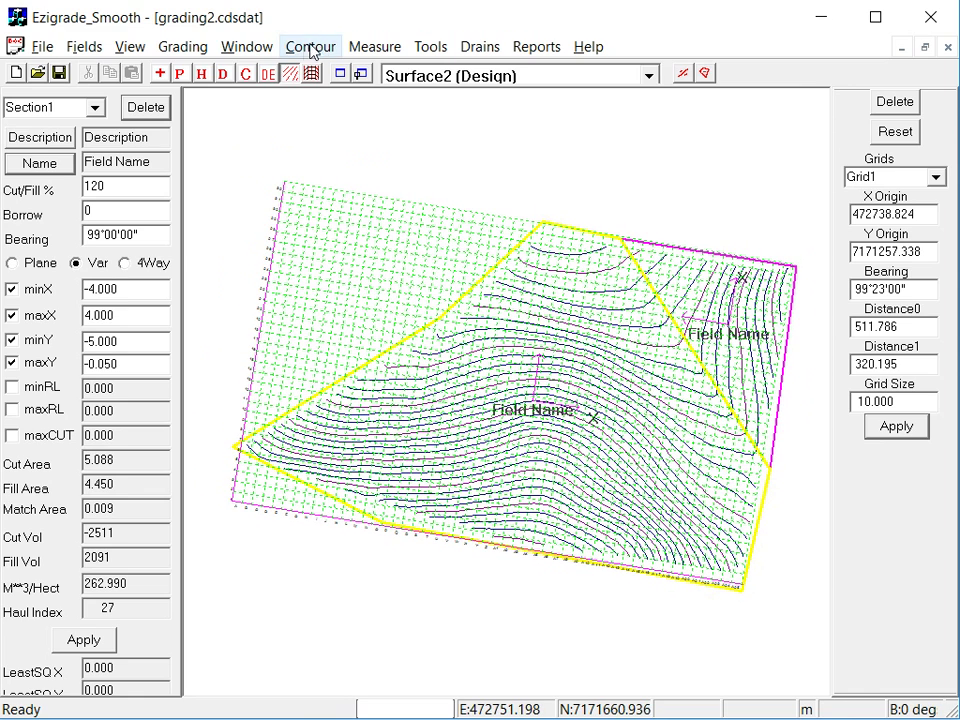
Step: Copy the surface colour bands and shade-by-height setting to Surface2 from another surface and apply them
click(313, 46)
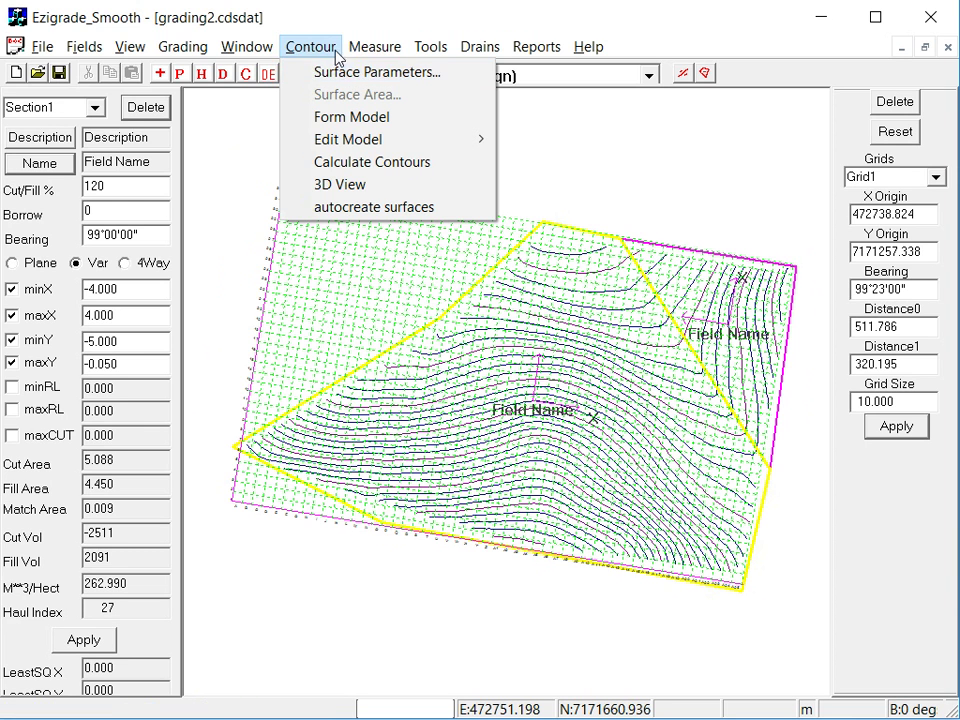
click(375, 72)
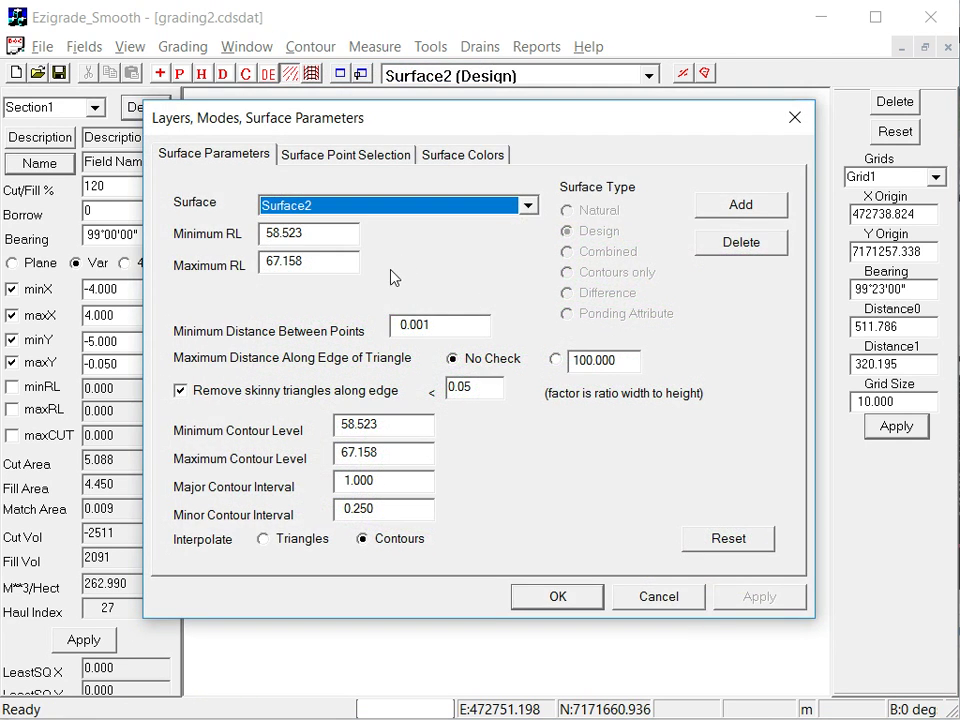
click(455, 155)
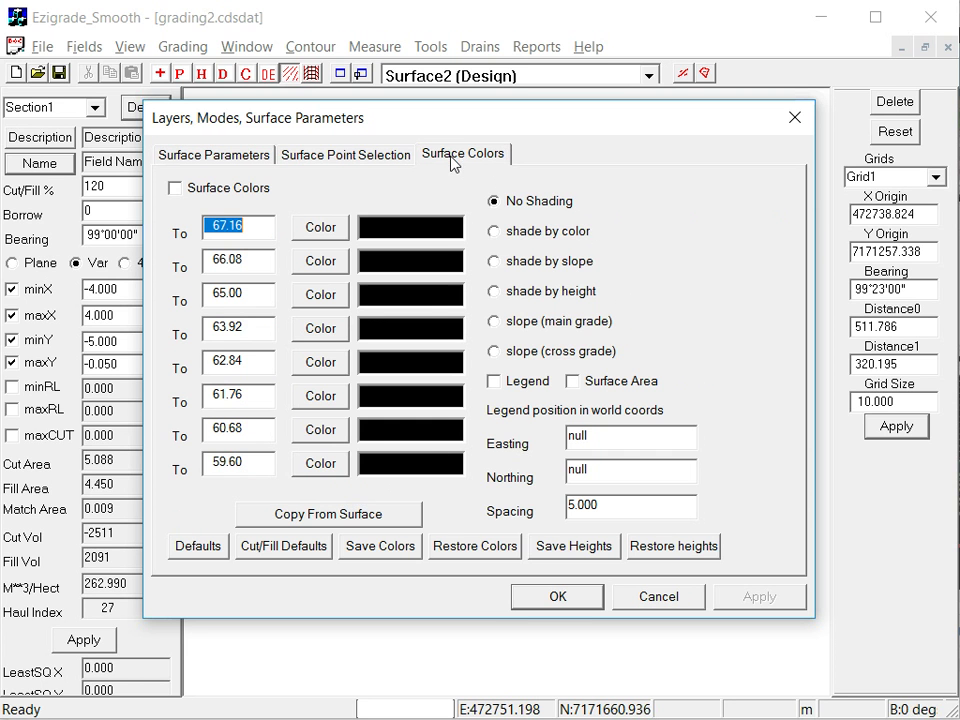
click(320, 516)
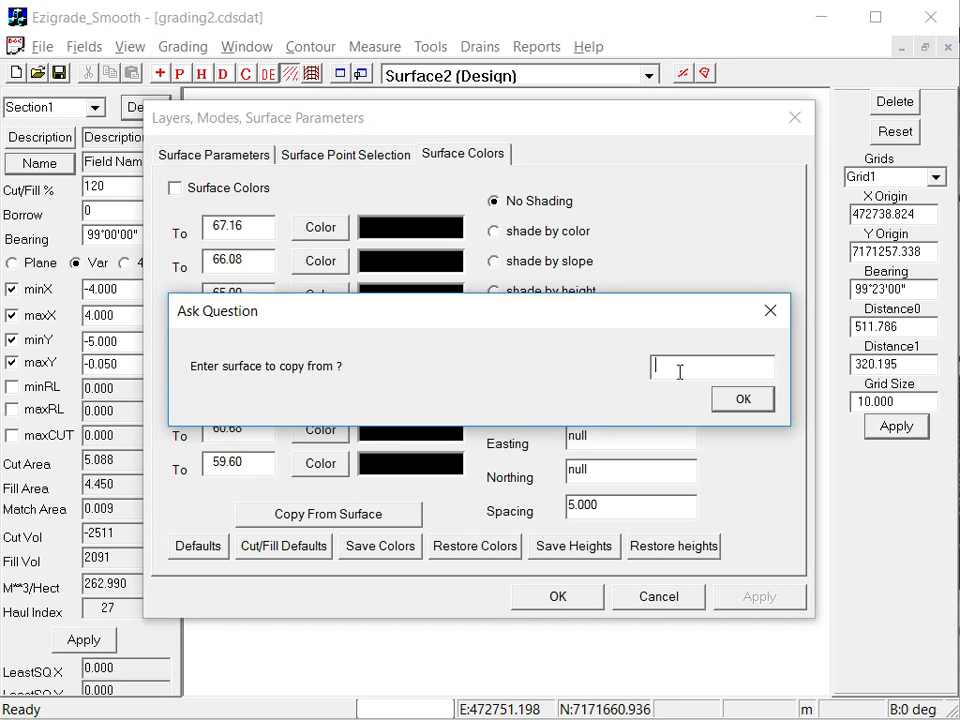
click(742, 400)
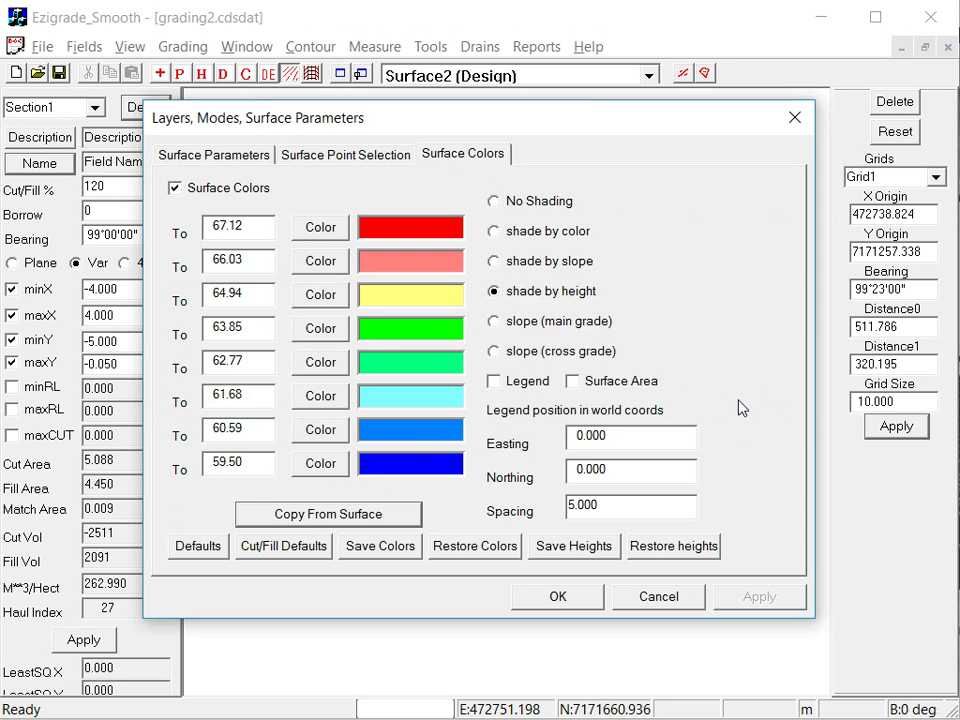
click(536, 601)
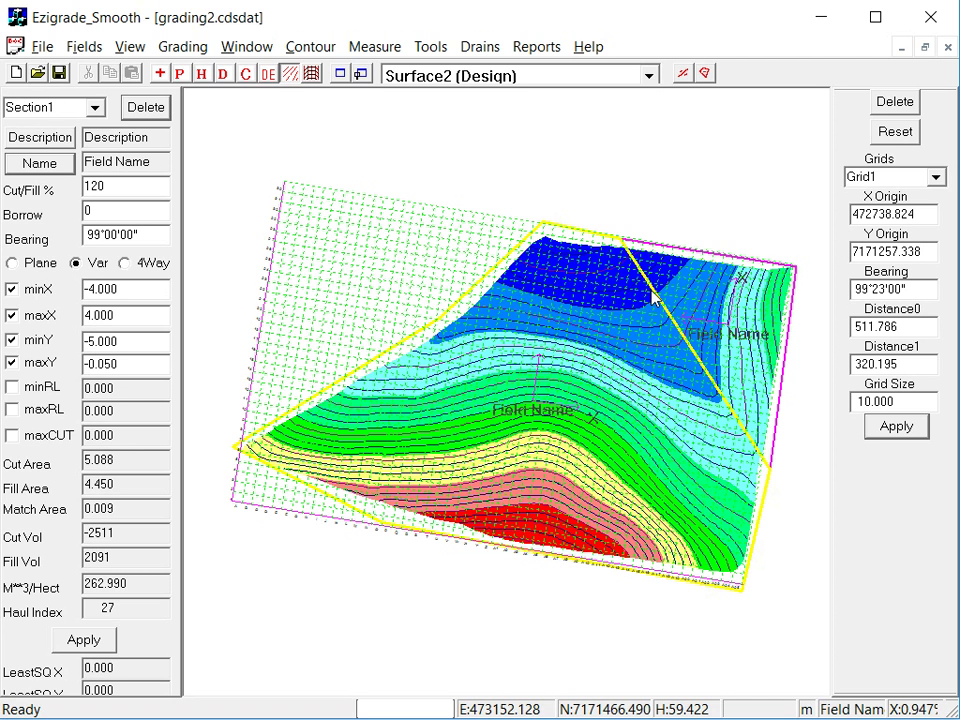
Step: Select the shared diagonal edge between the two fields and toggle it as a fence link
click(492, 222)
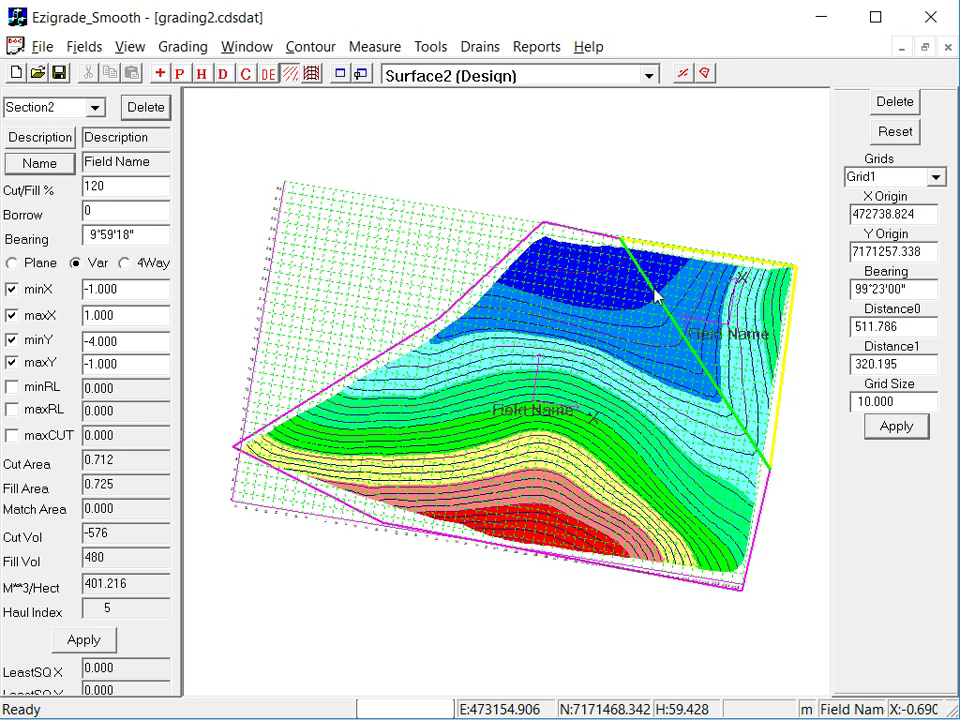
click(95, 49)
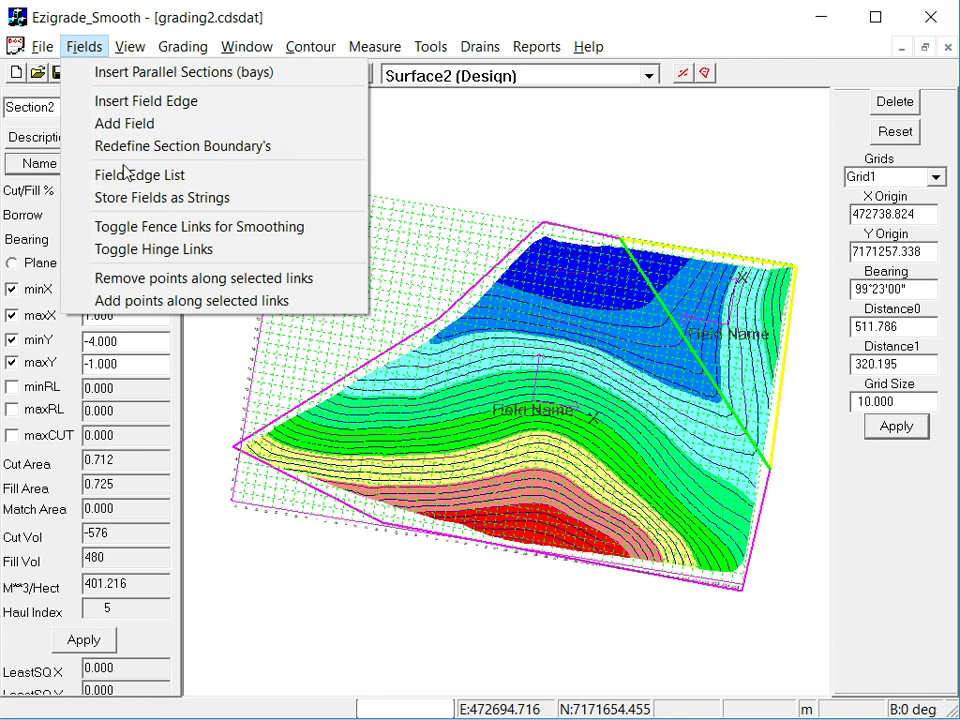
click(158, 228)
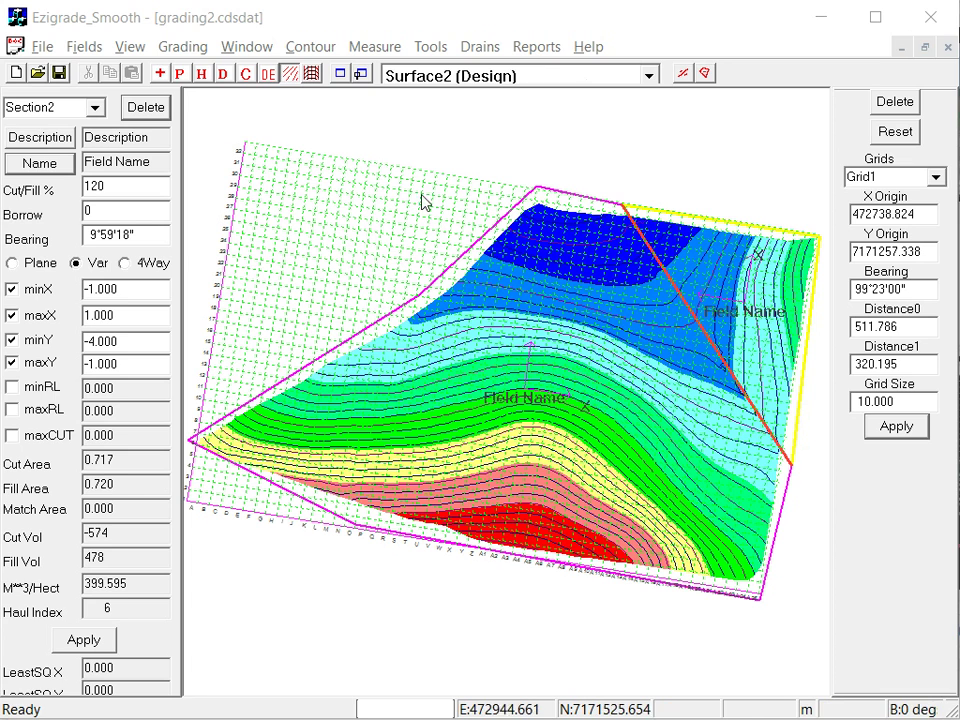
Step: Display Surface3 (Difference) in place of the design surface
click(647, 77)
click(496, 142)
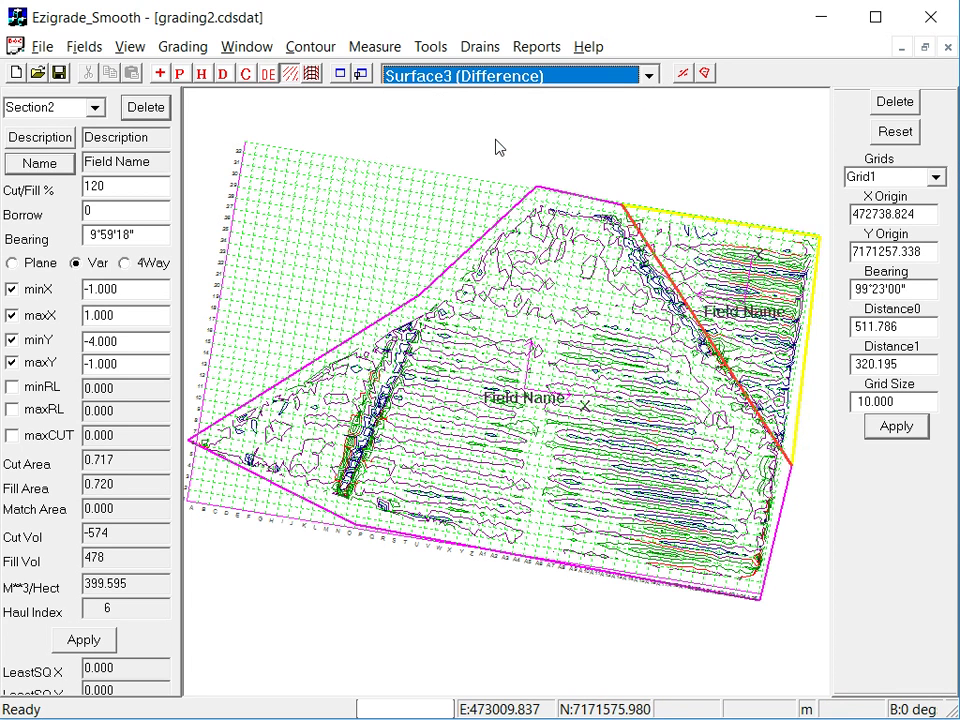